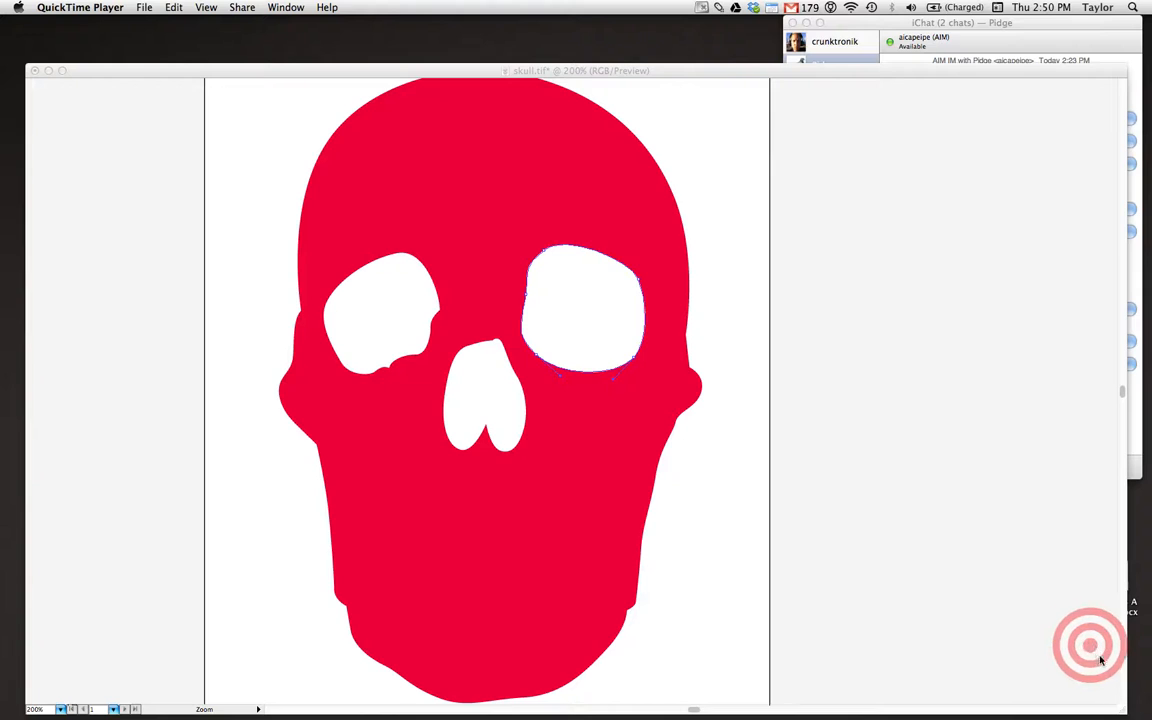
- Switch to Illustrator and toggle the skull image's visibility to compare the photo with the traced skull shapes
left_click(701, 71)
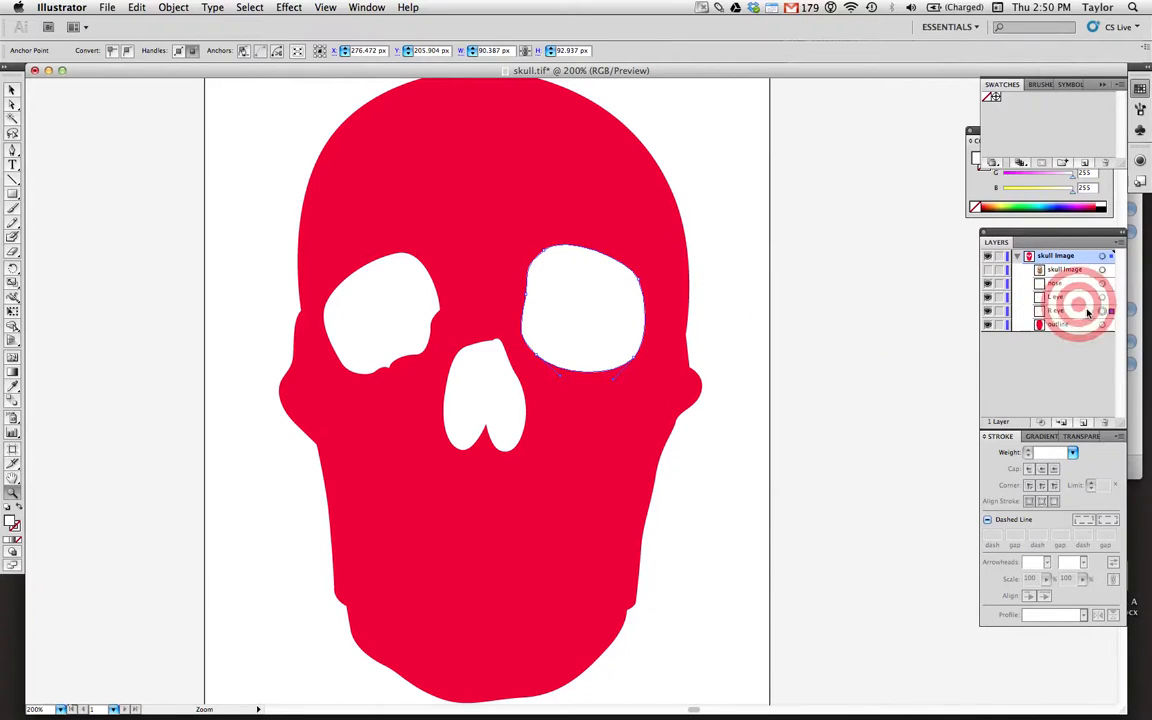
key("alt+super+equal")
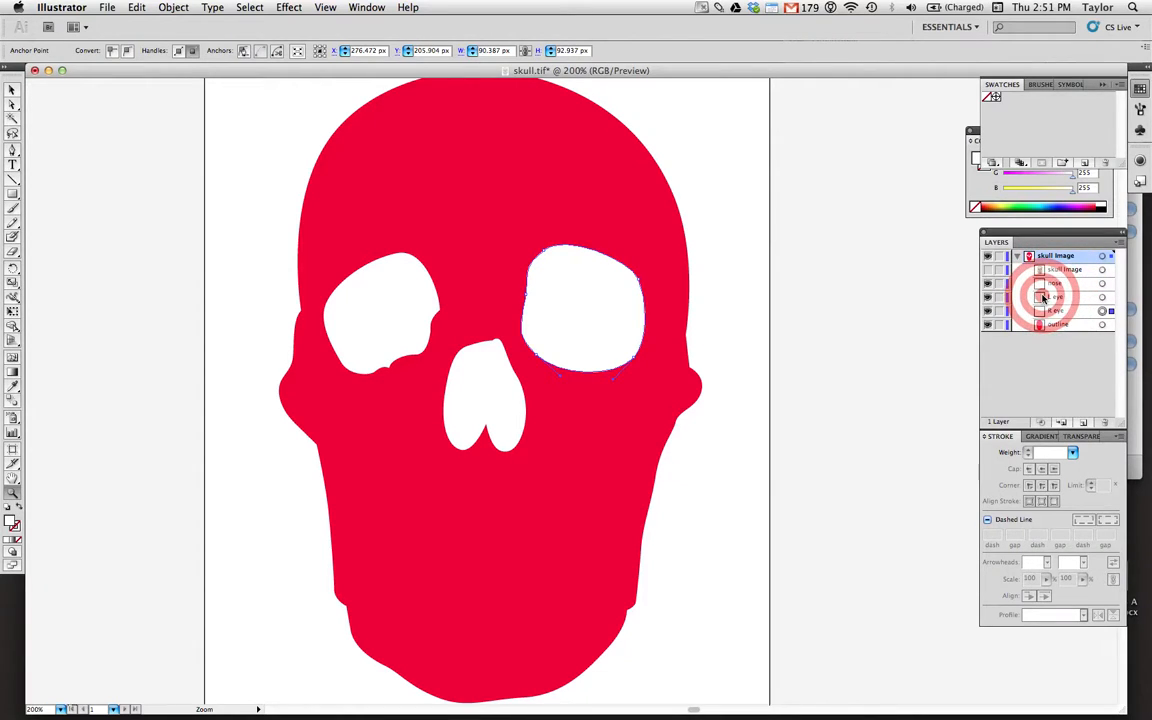
key("alt+super+space")
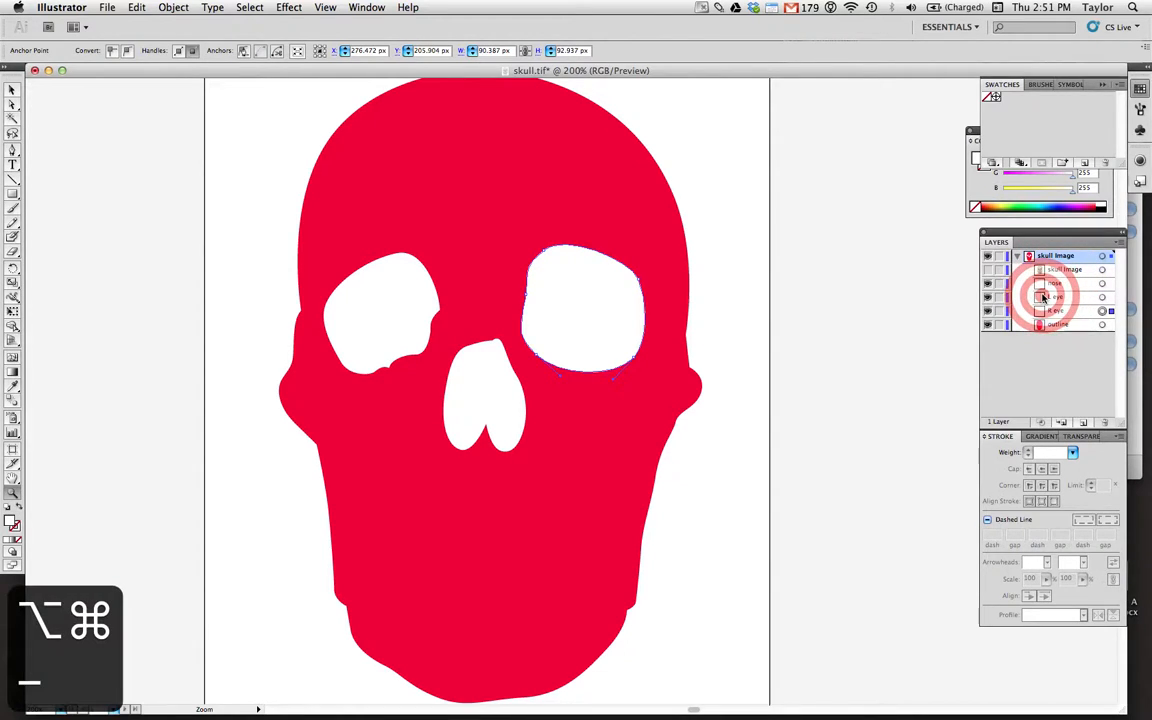
left_click(986, 274)
left_click(986, 274)
left_click(986, 274)
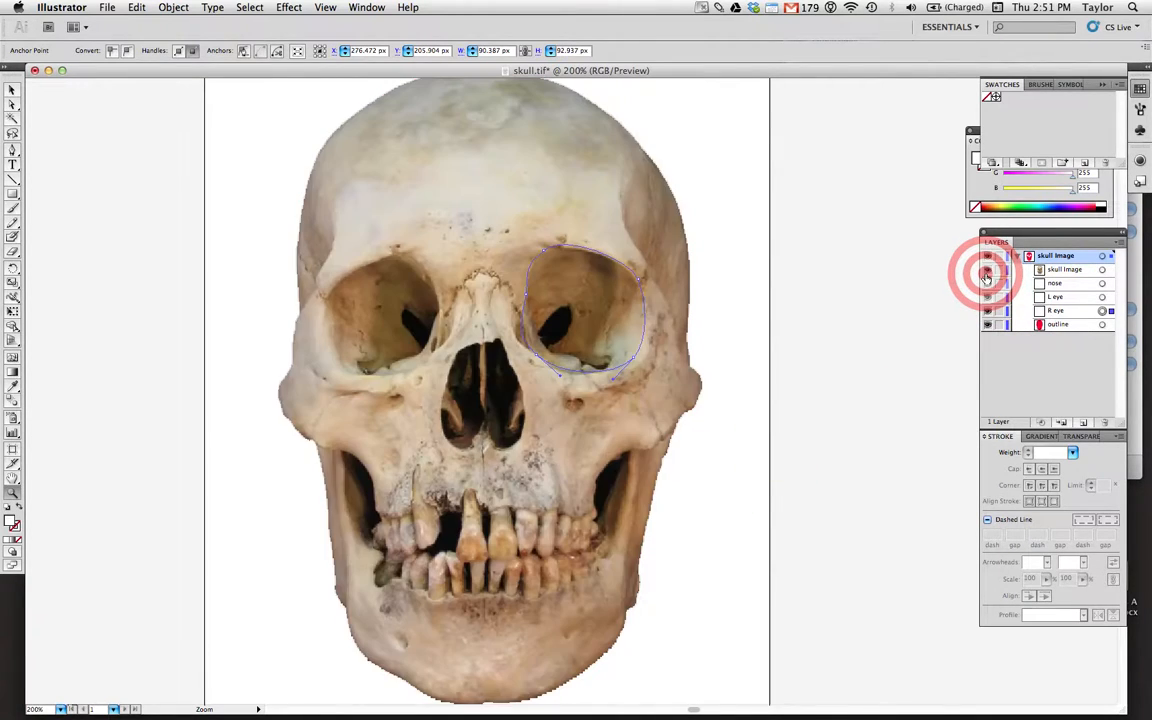
key("alt+super+space")
key("alt+super+equal")
key("alt+super+minus")
left_click(986, 274)
left_click(986, 274)
left_click(986, 274)
left_click(986, 274)
left_click(986, 274)
left_click(986, 274)
left_click(986, 274)
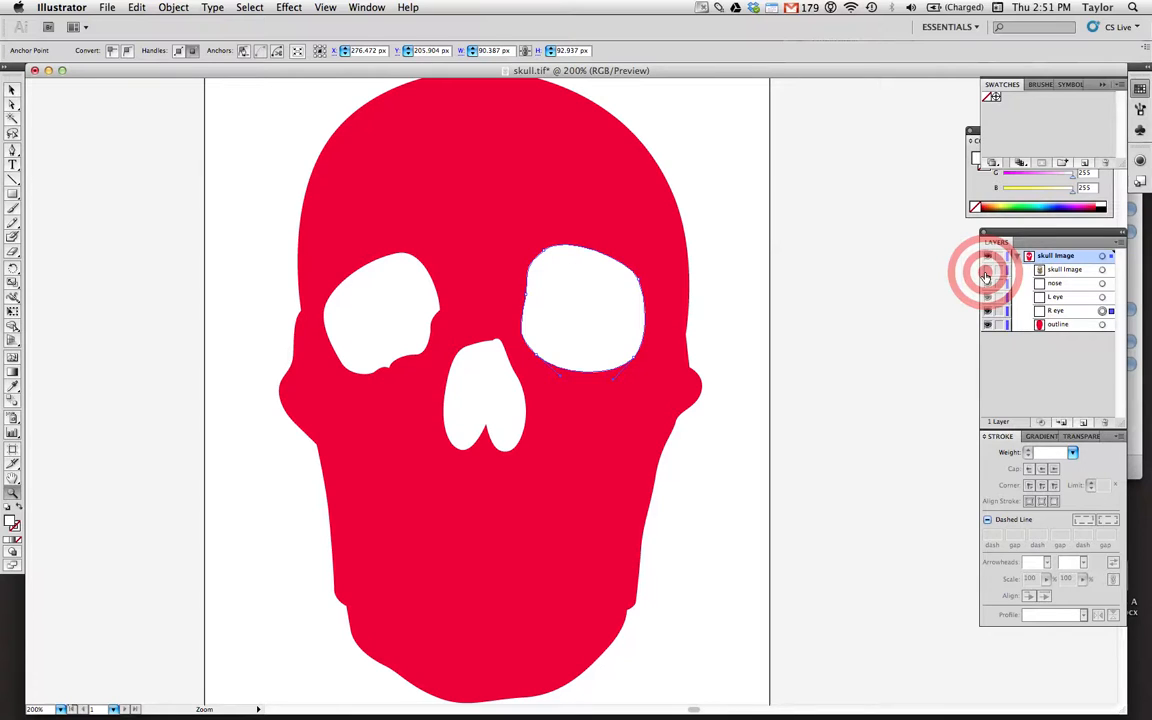
left_click(986, 274)
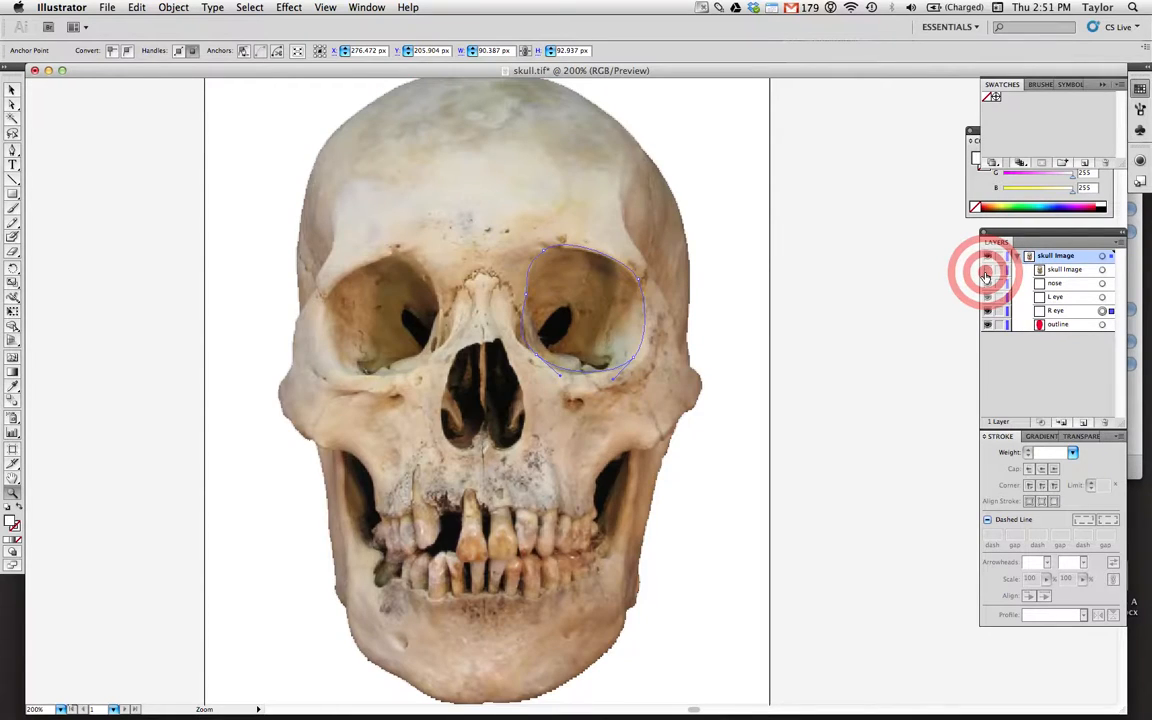
left_click(986, 274)
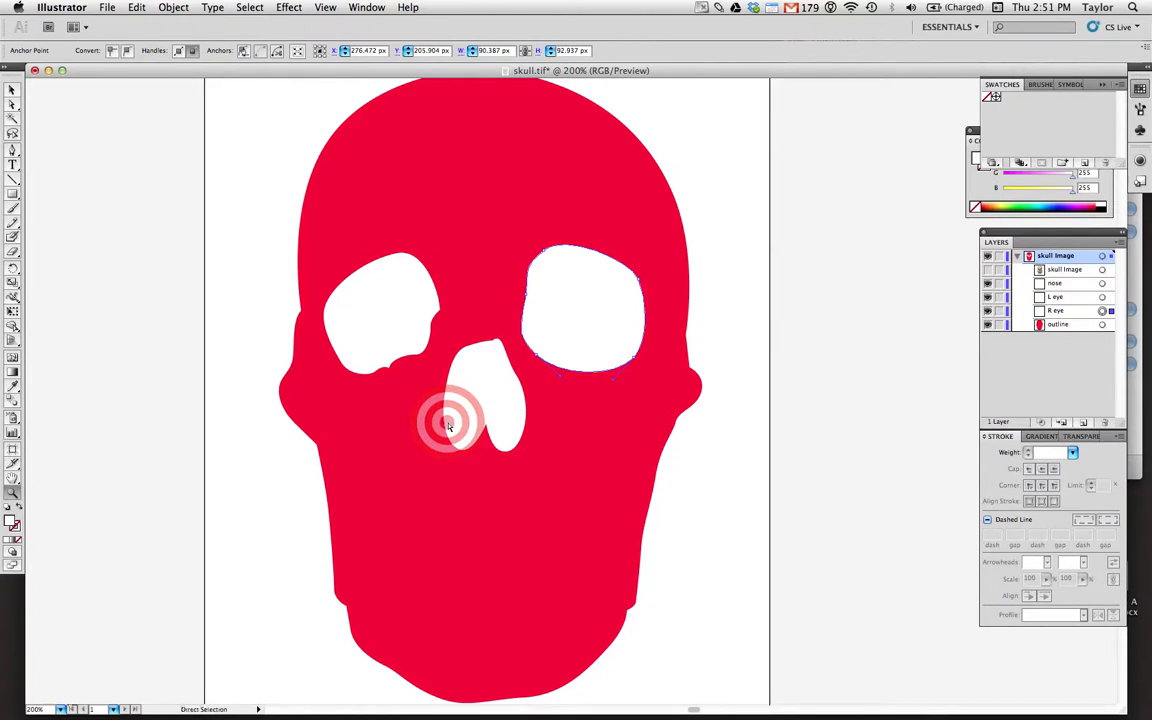
- Select the nose path and move its left-edge anchor point to X 176.75 px, Y 270.5 px with Direct Selection
key("alt+super+equal")
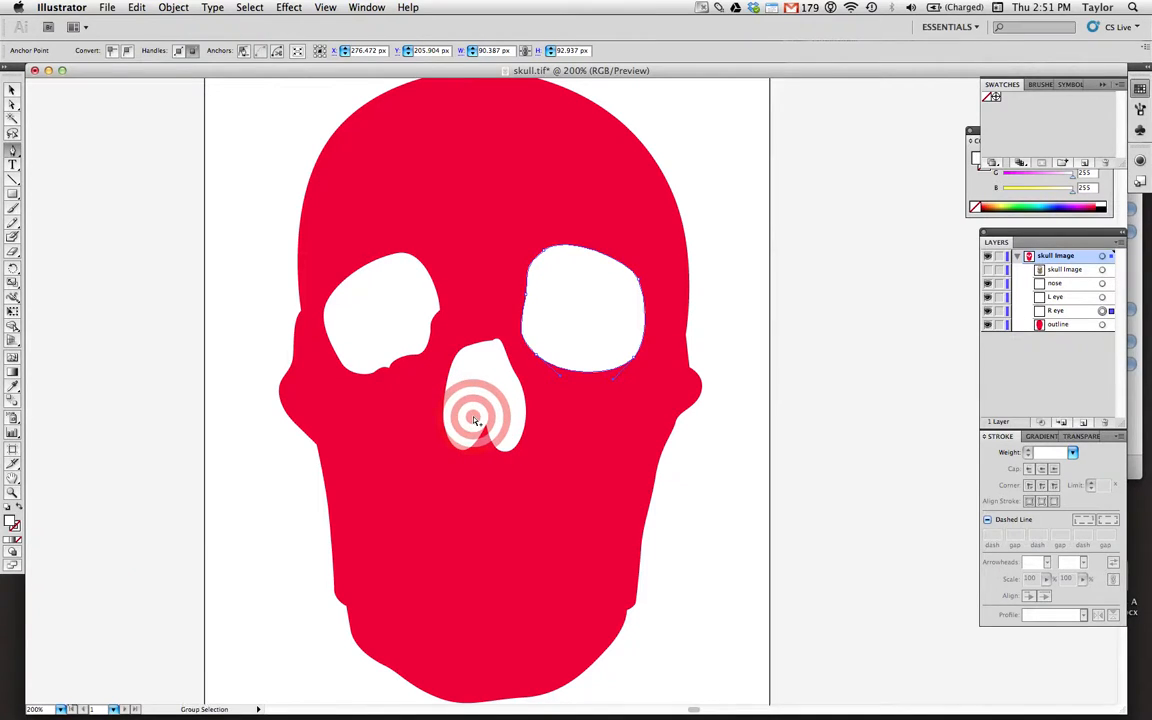
key("alt+super+minus")
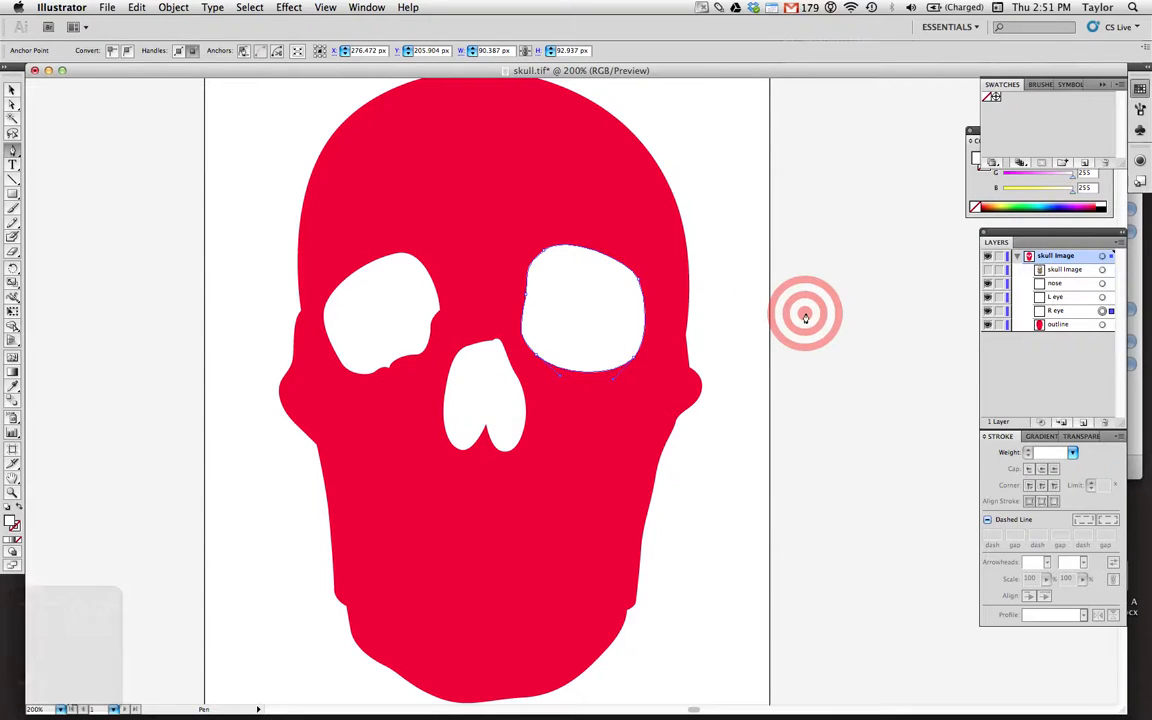
left_click(1110, 284)
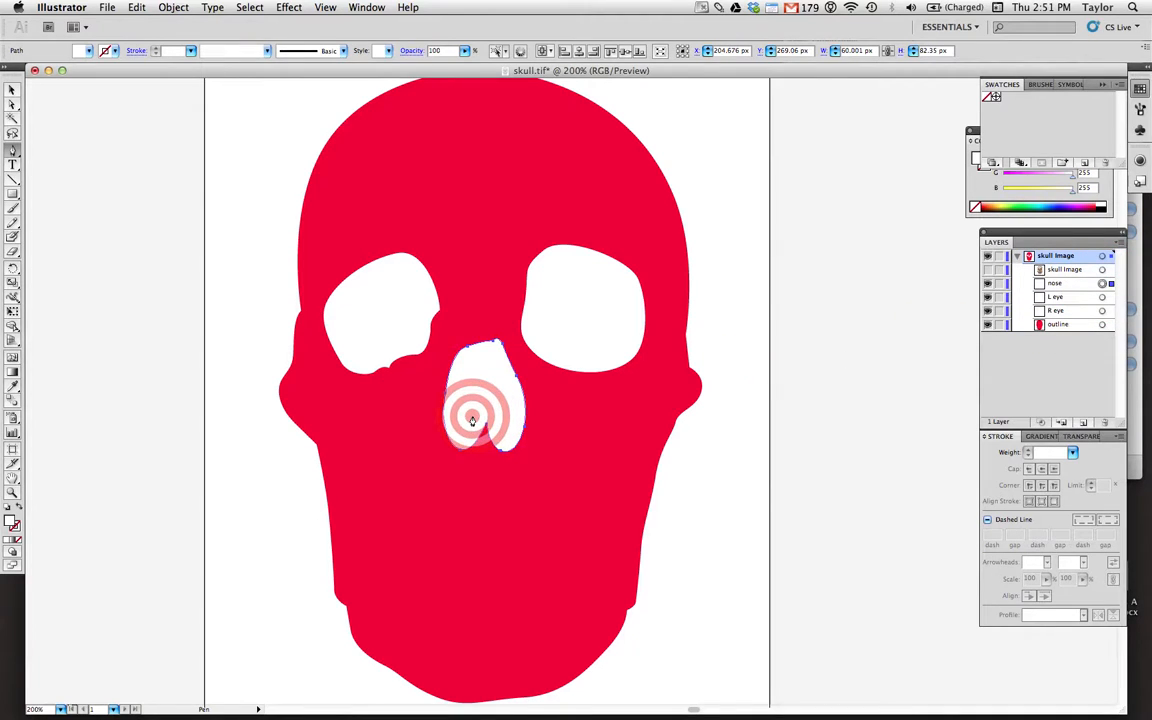
key("a")
key("alt+super+equal")
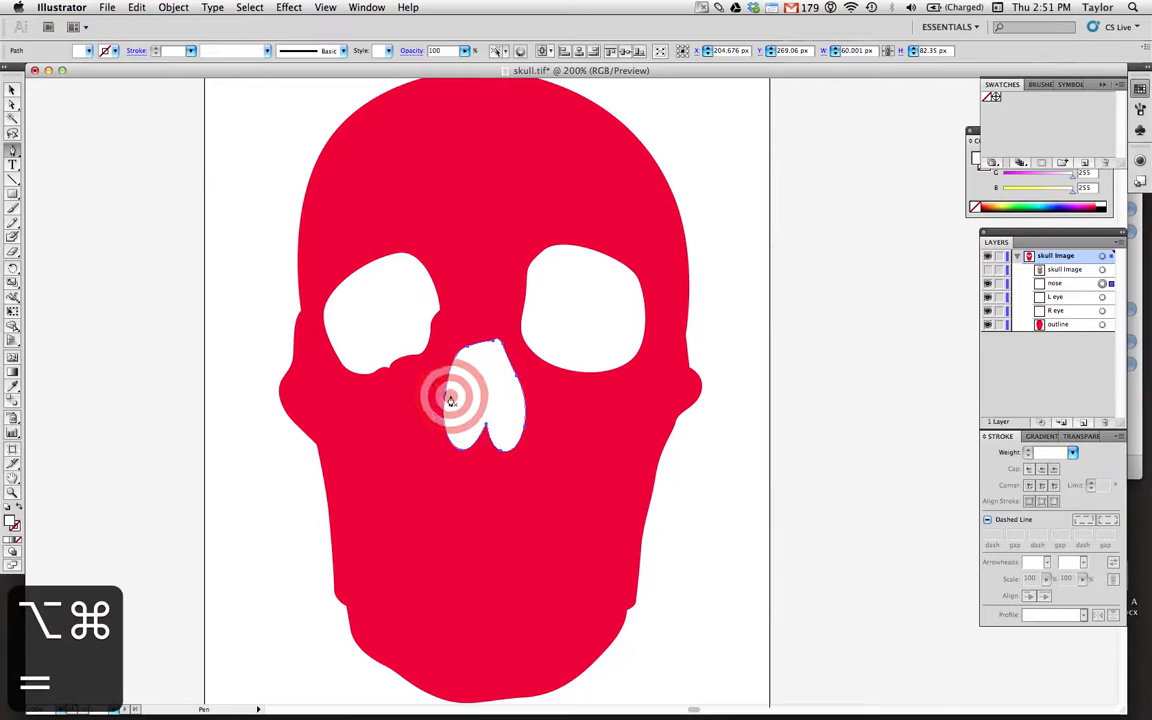
key("a")
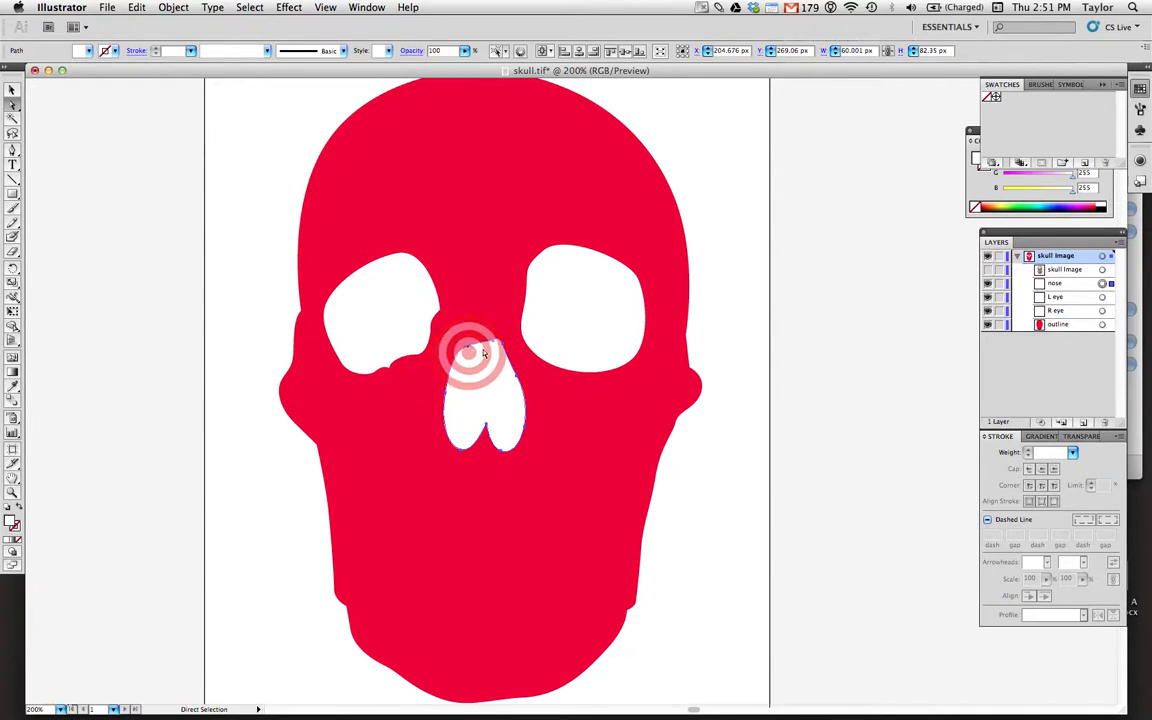
left_click(442, 390)
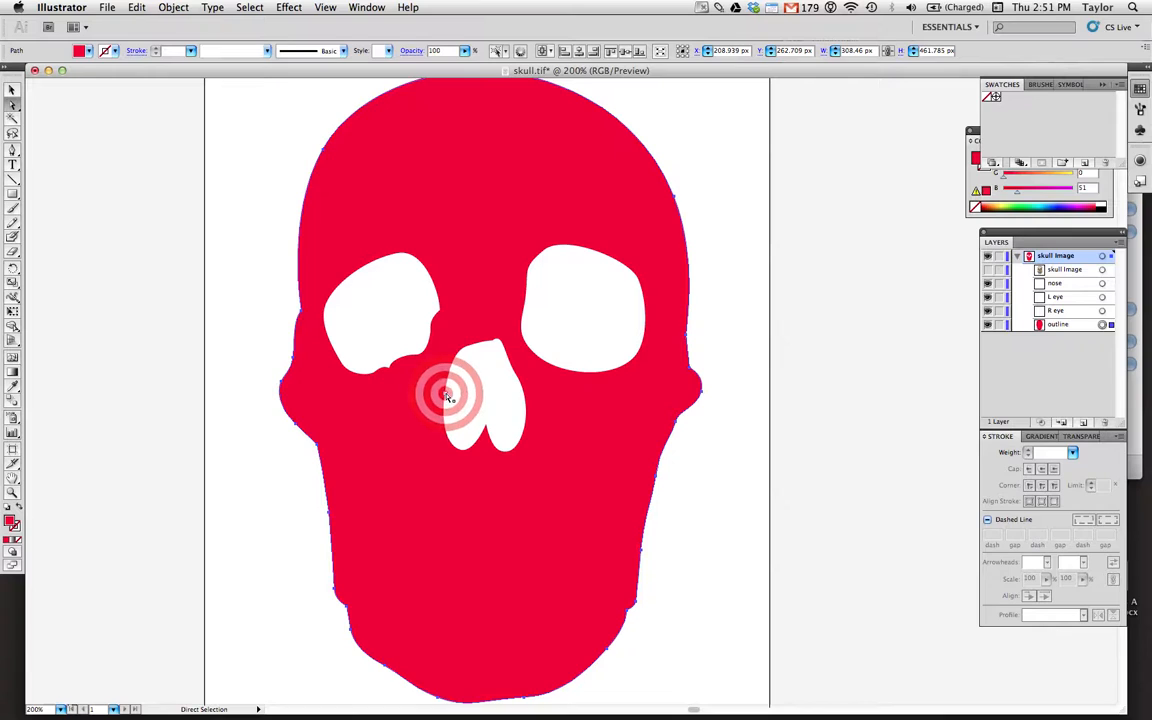
left_click(450, 397)
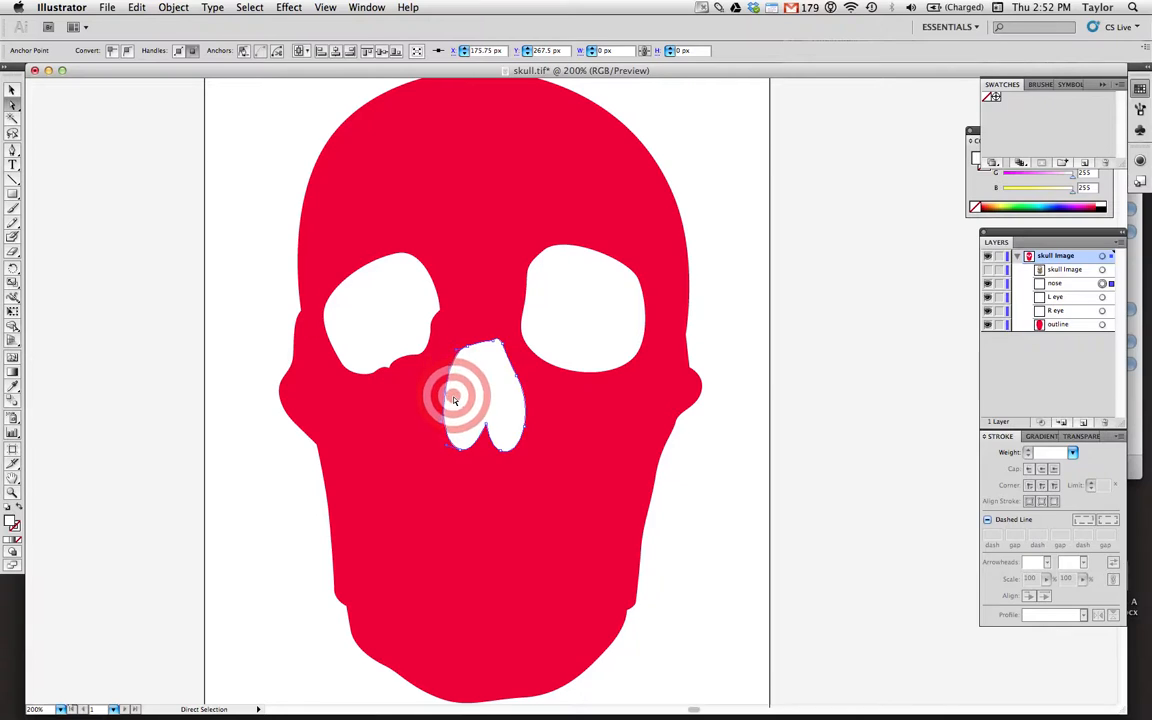
mouse_move(446, 394)
left_mouse_down()
mouse_move(452, 368)
mouse_move(487, 406)
mouse_move(452, 378)
mouse_move(458, 369)
mouse_move(454, 381)
left_mouse_up()
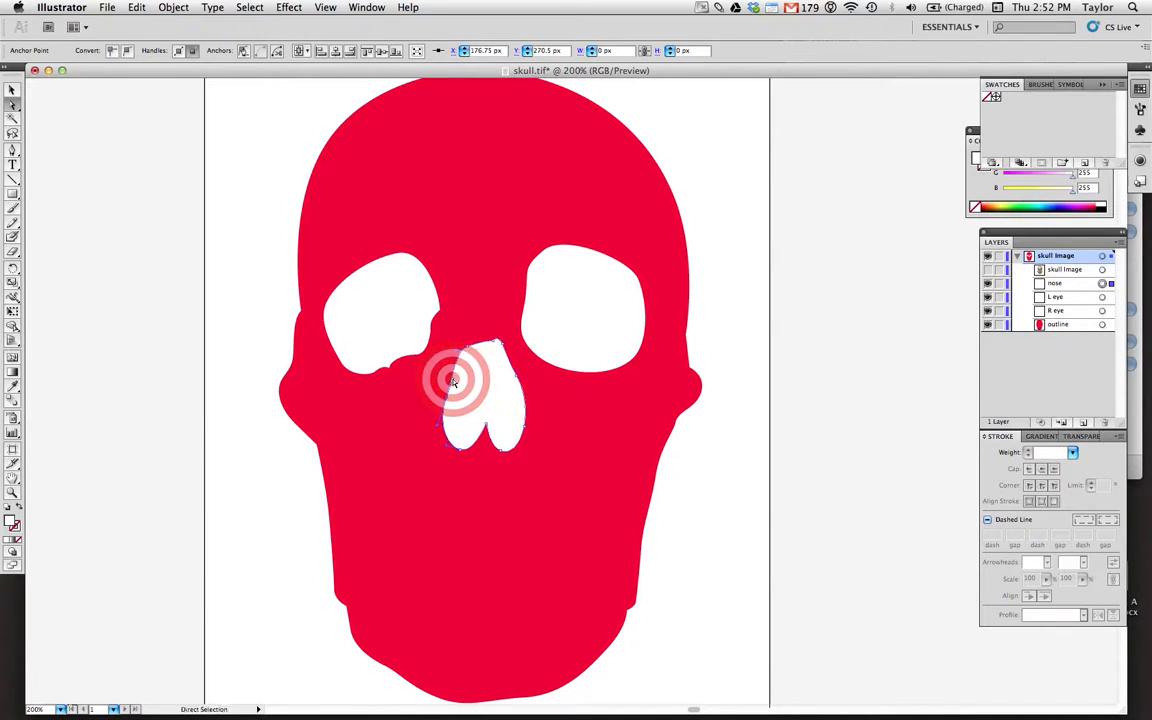
left_click(497, 410)
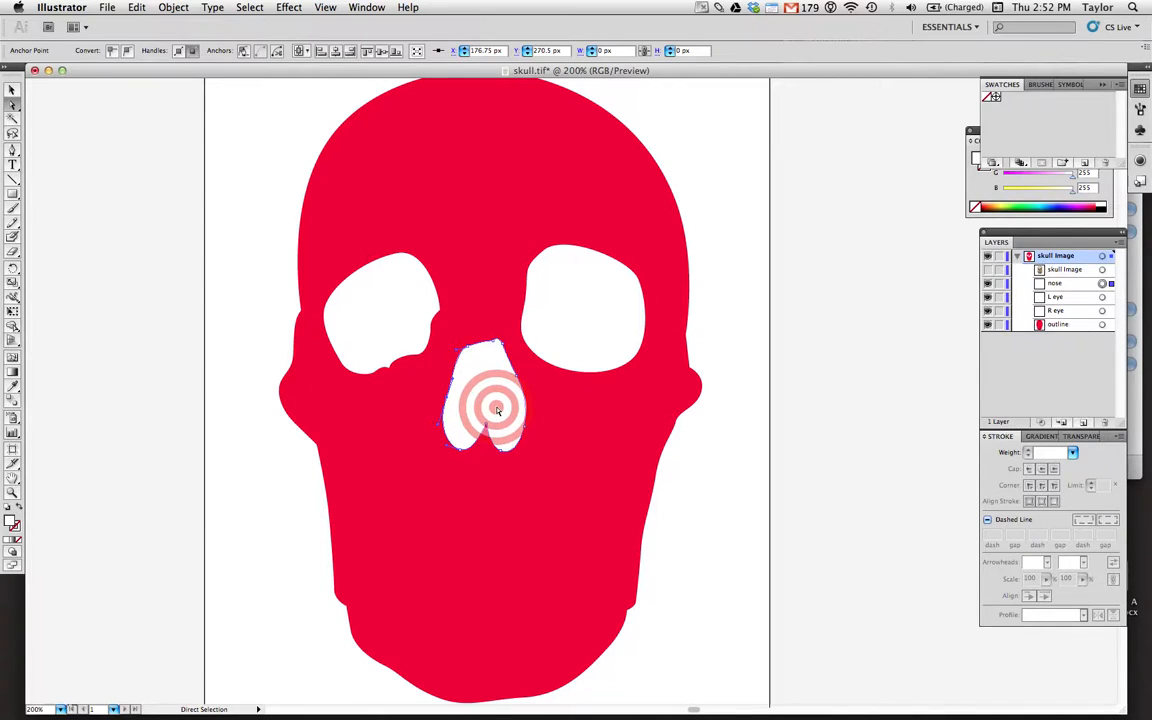
- Try deleting an anchor point on the nose path's right edge with the Pen tool, and undo the deletion
key("p")
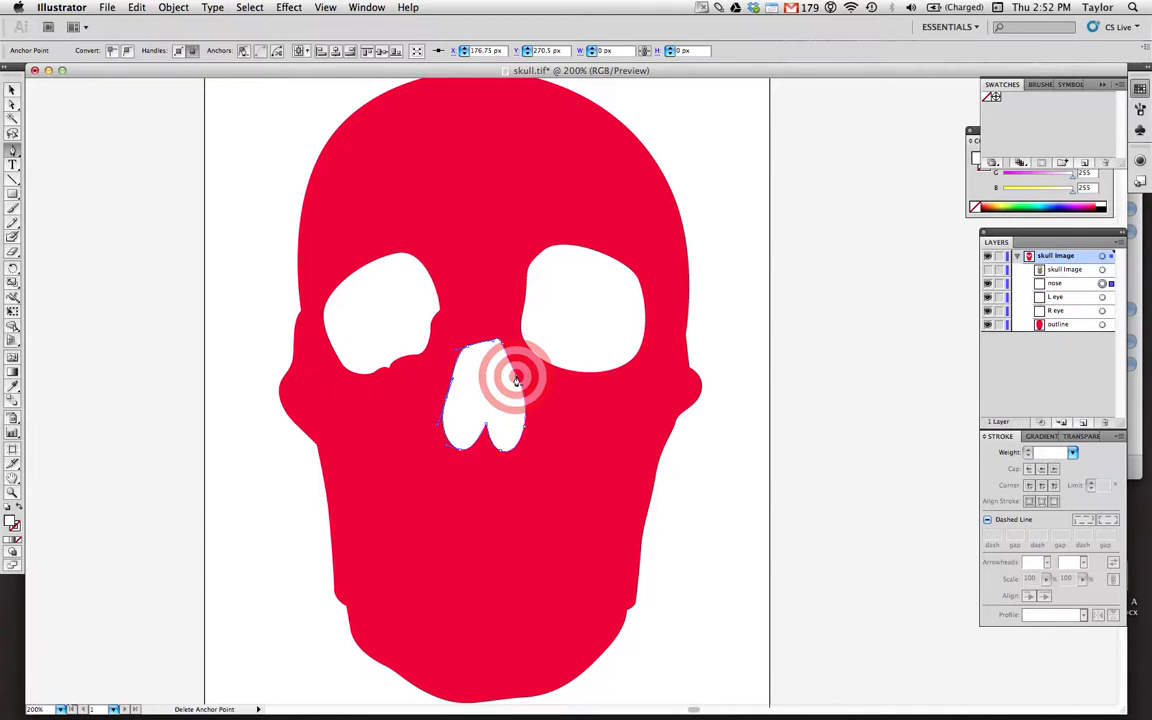
left_click(533, 395)
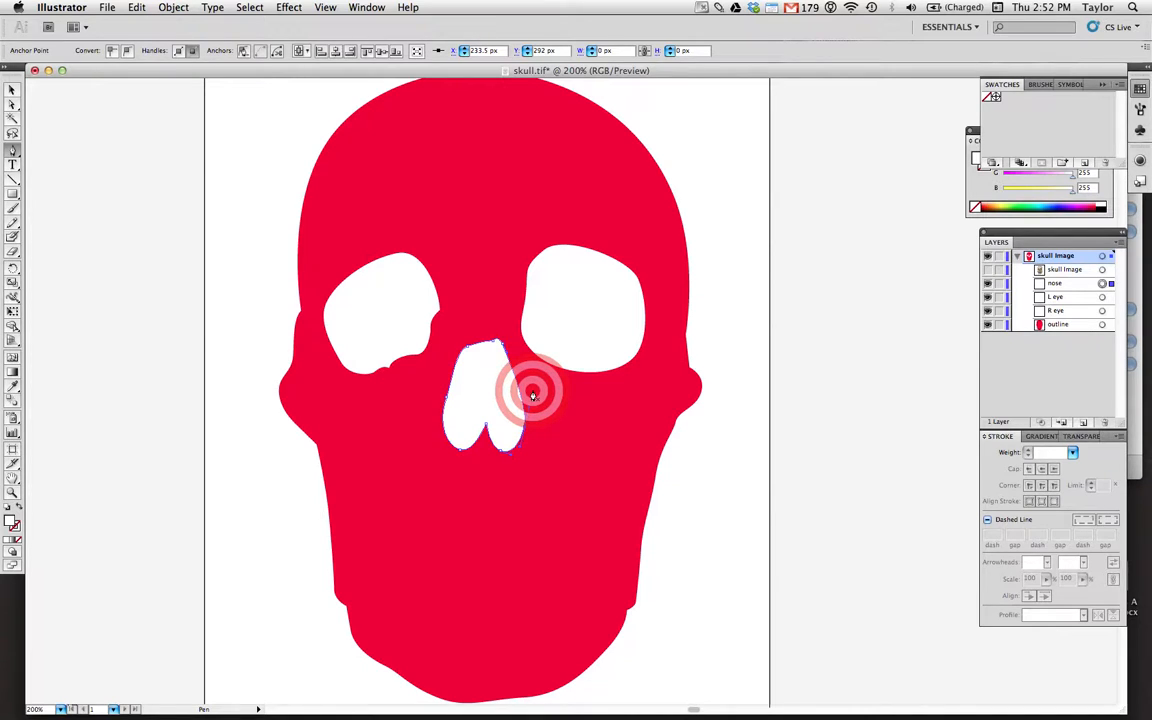
left_click(503, 391)
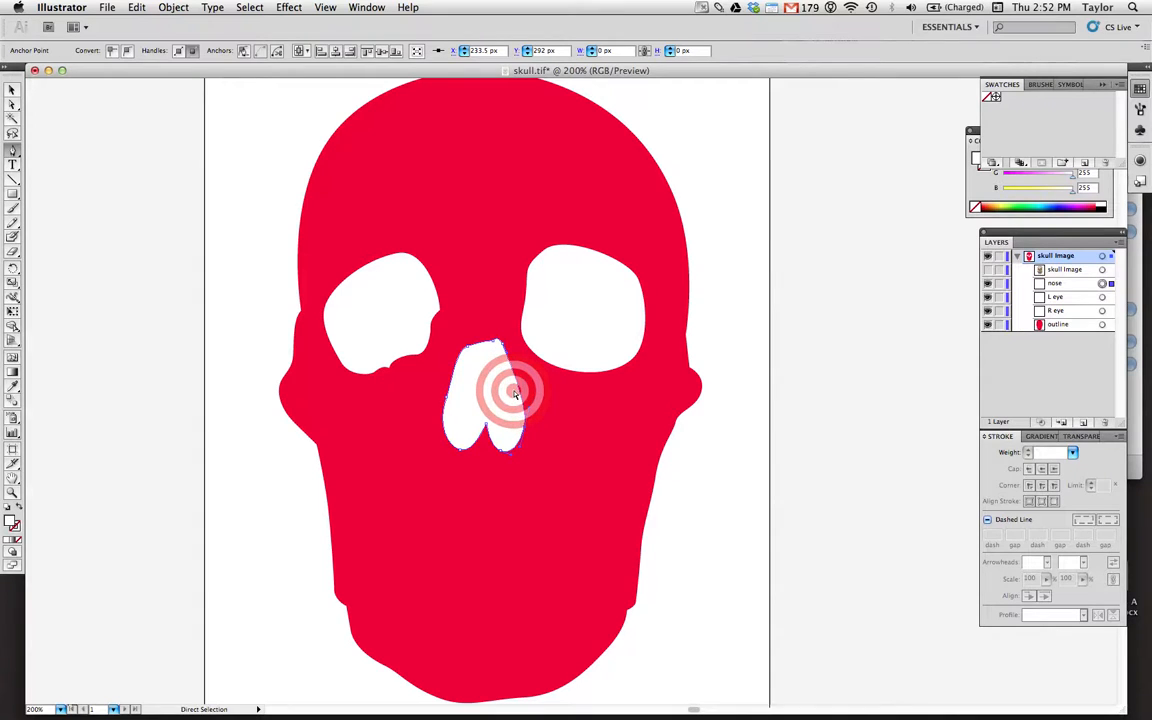
key("super+z")
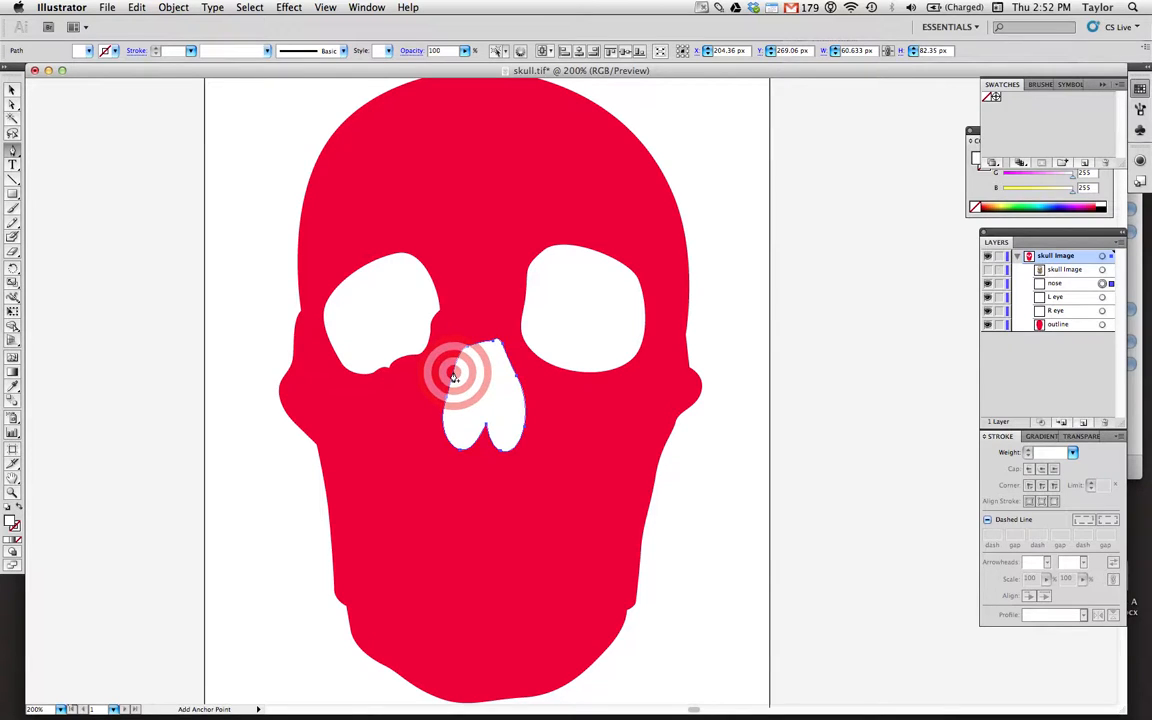
- Add an anchor point on the nose path's upper-left edge and move it to X 183.75 px, Y 252.5 px
left_click(454, 375)
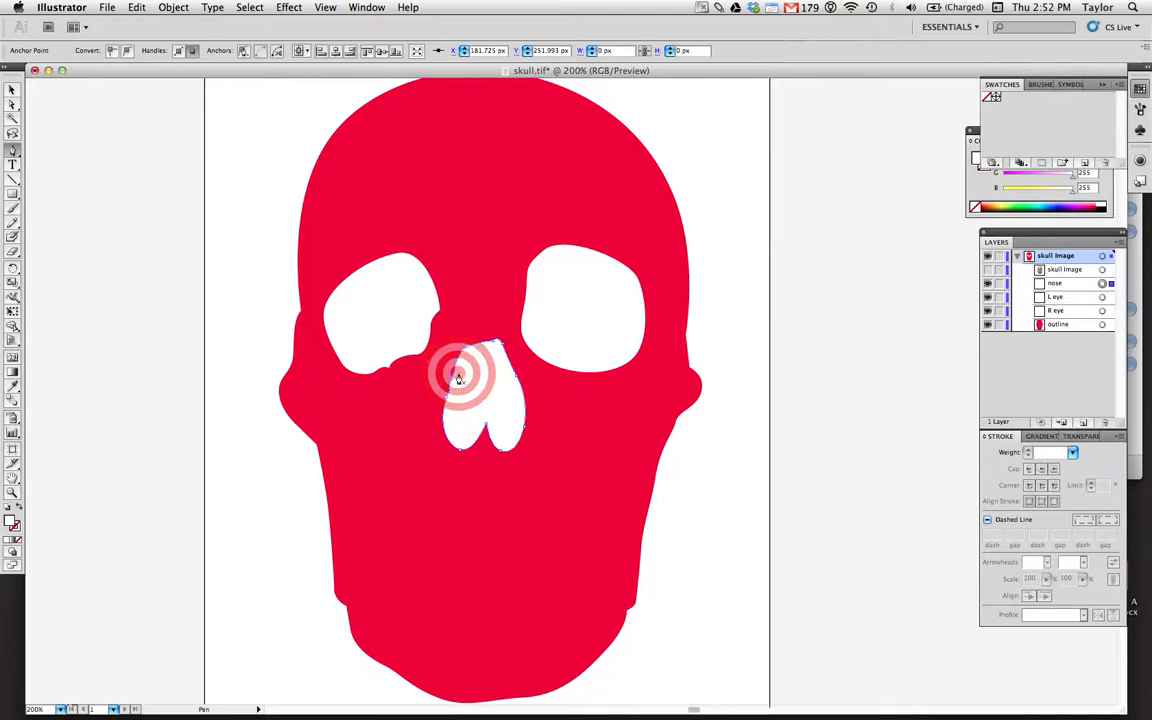
key("a")
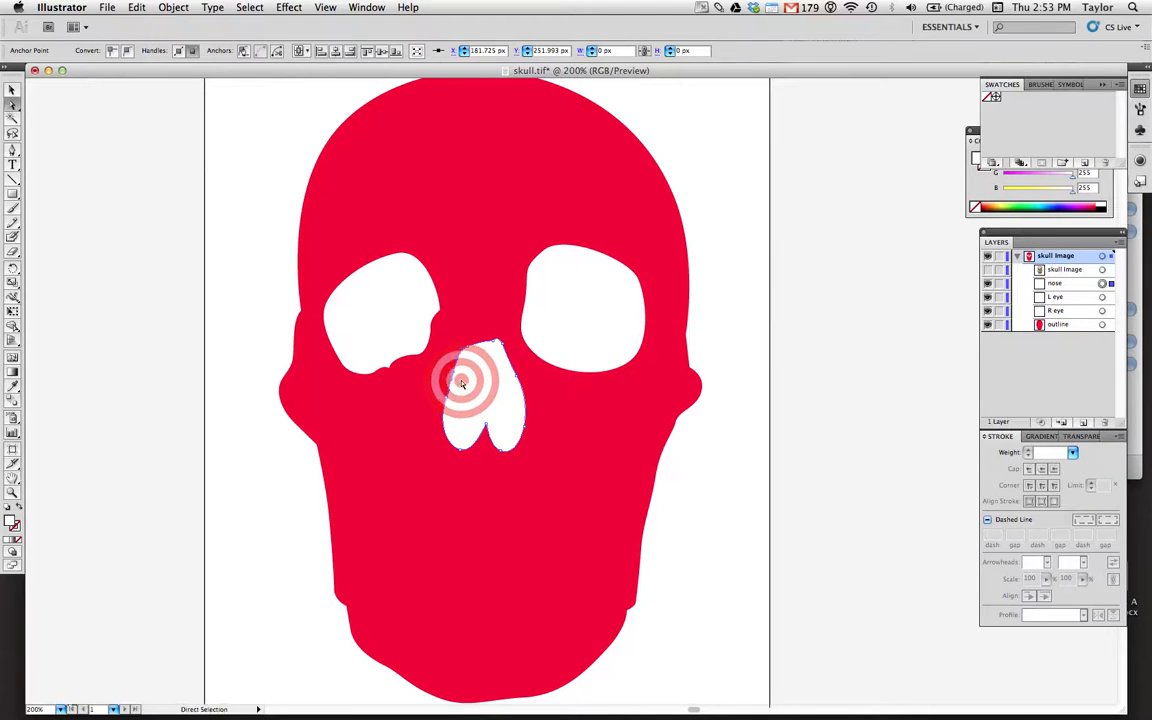
left_click_drag(453, 372, 457, 374)
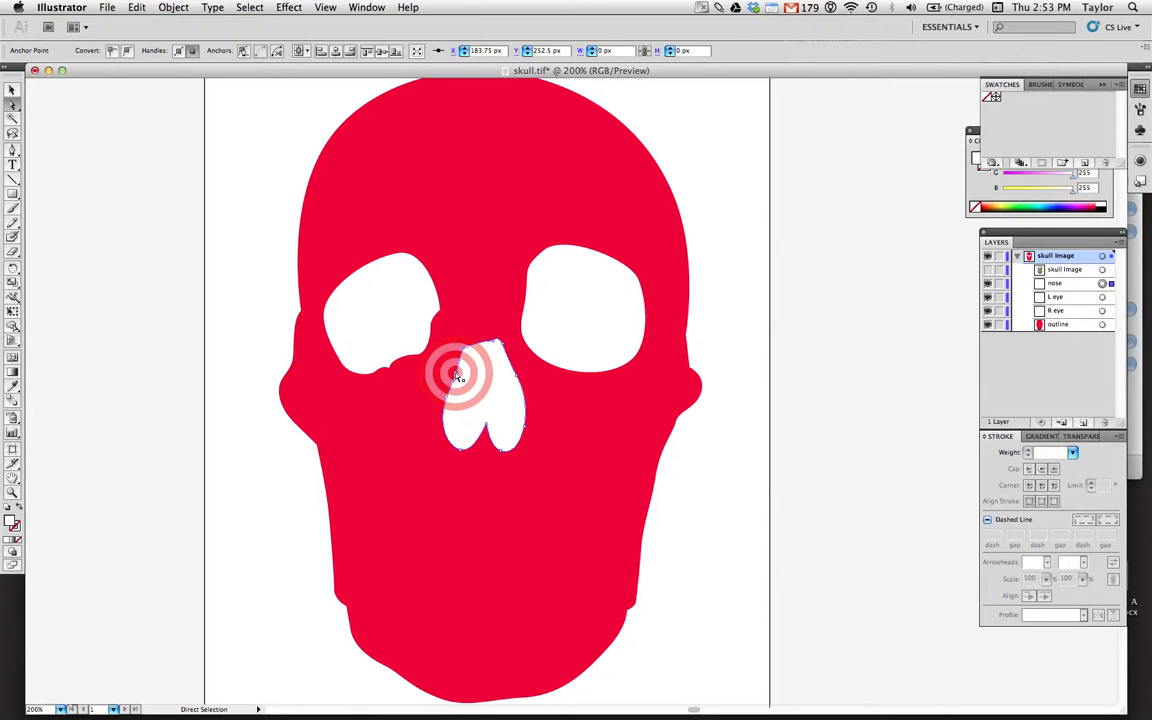
left_click(433, 386)
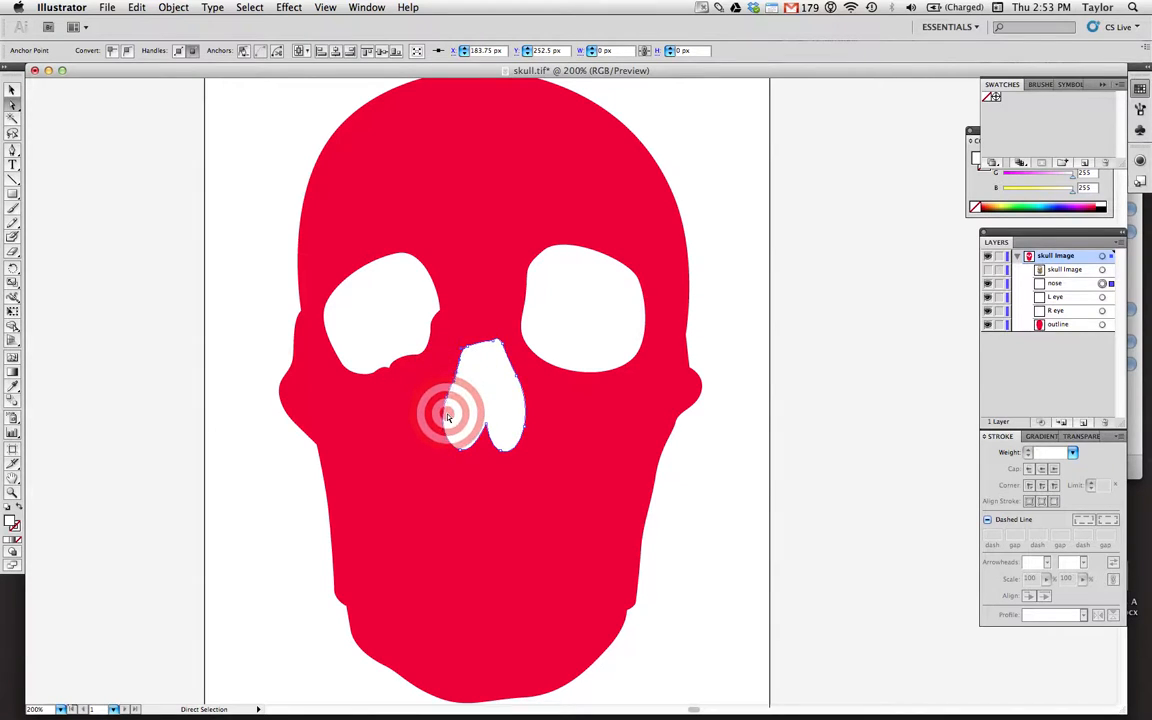
- Reselect the nose path at its lower-left curve and examine the segment's direction handles with the Pen tool
left_click(432, 420)
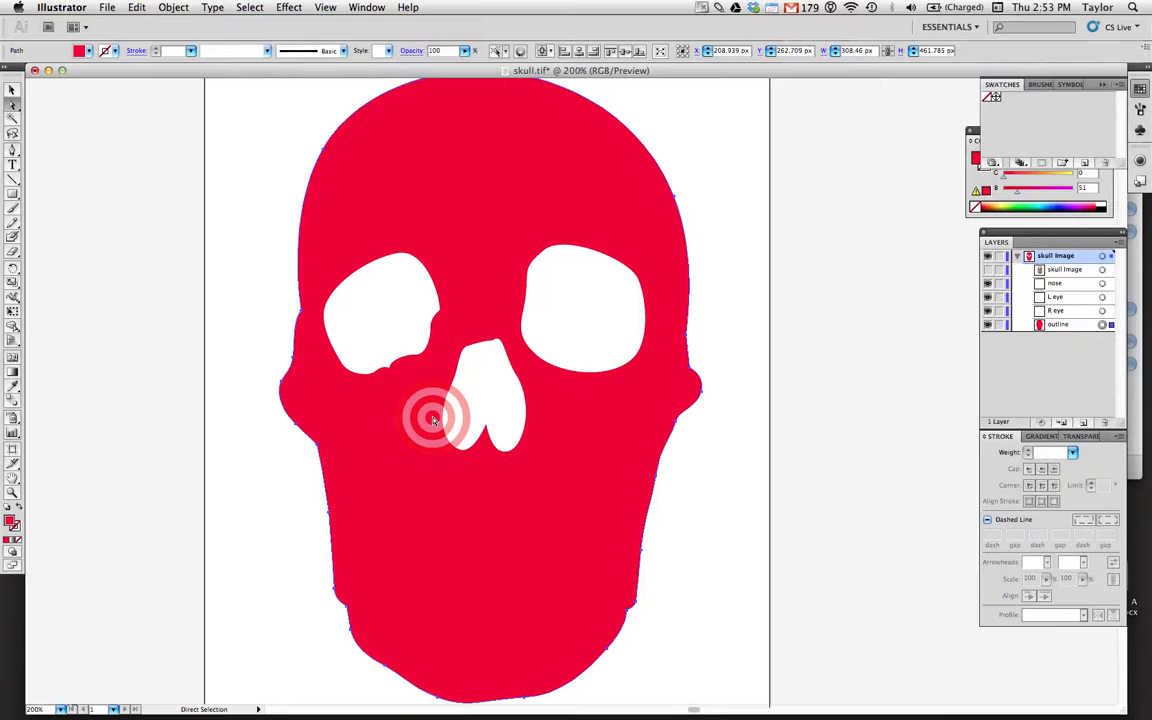
left_click(440, 421)
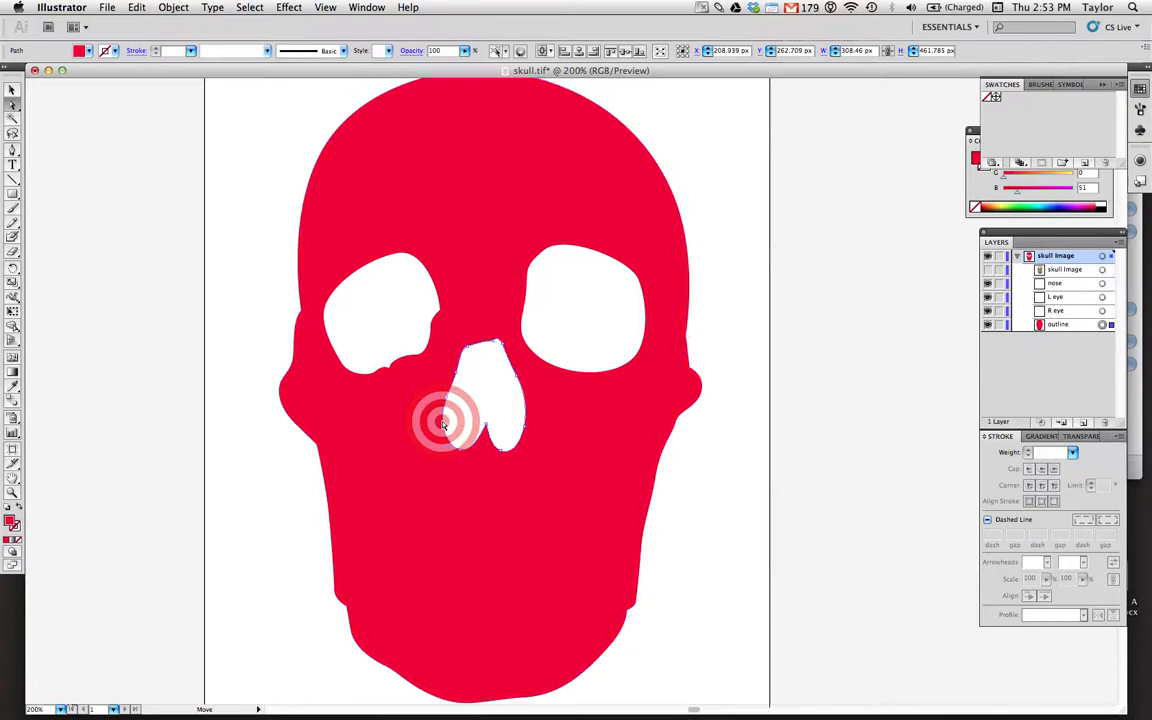
key("p")
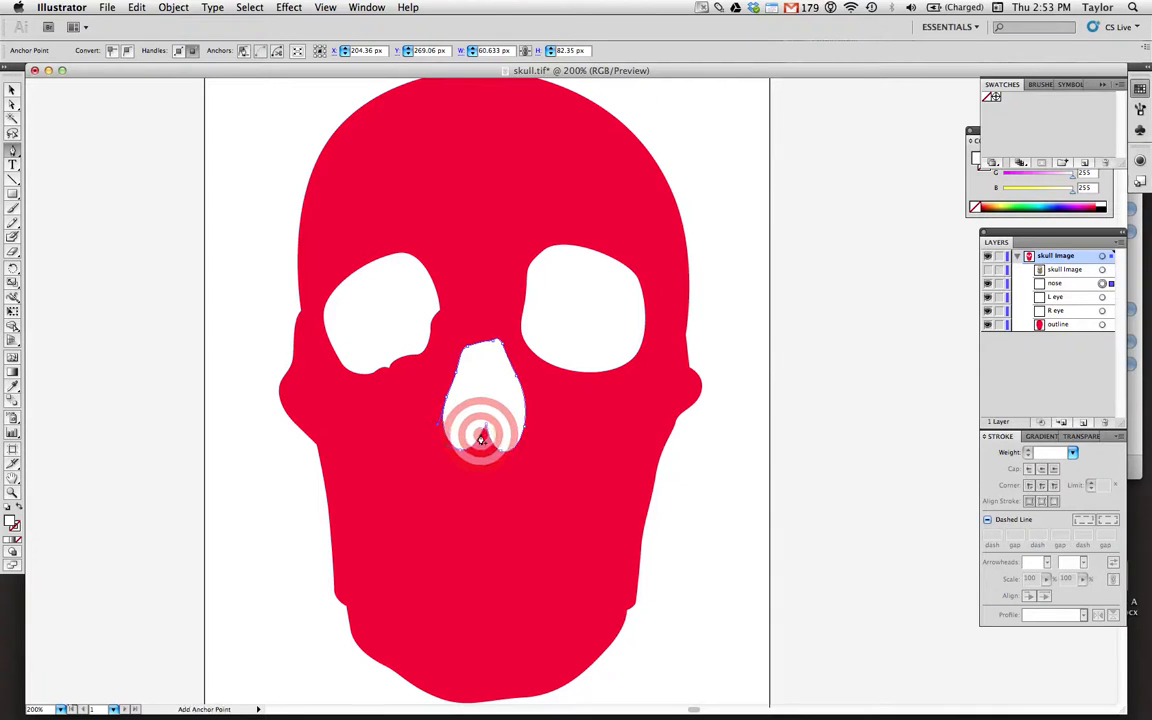
left_click(446, 433)
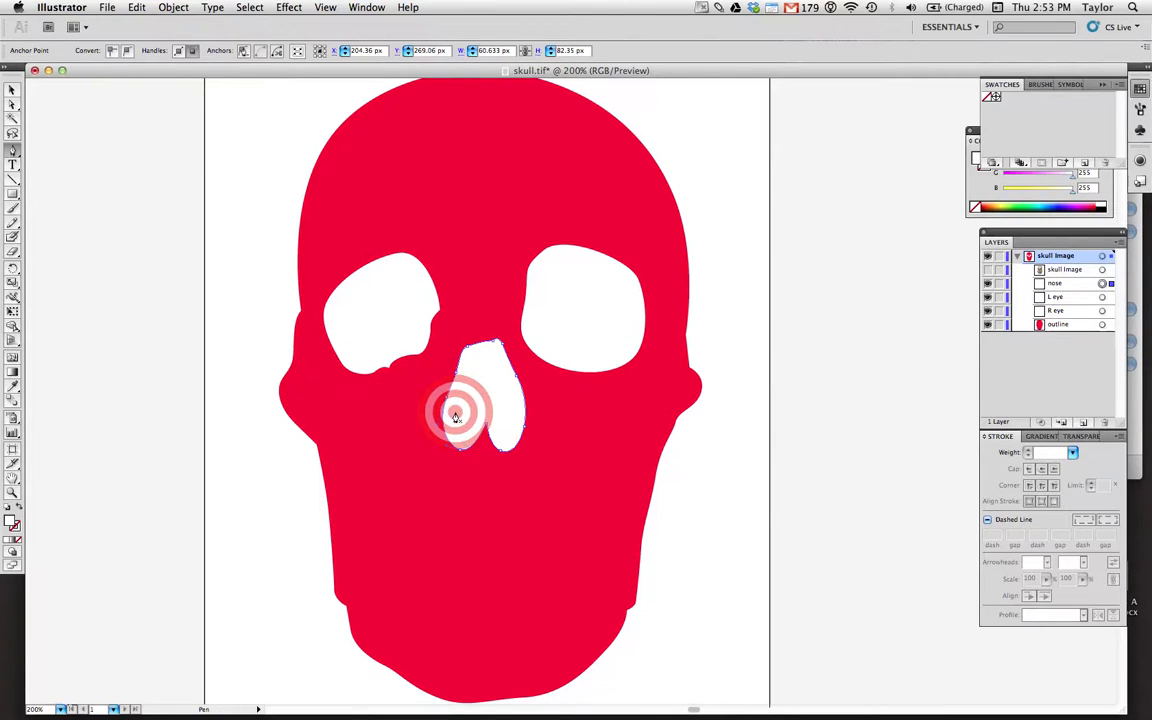
key("alt+super+minus")
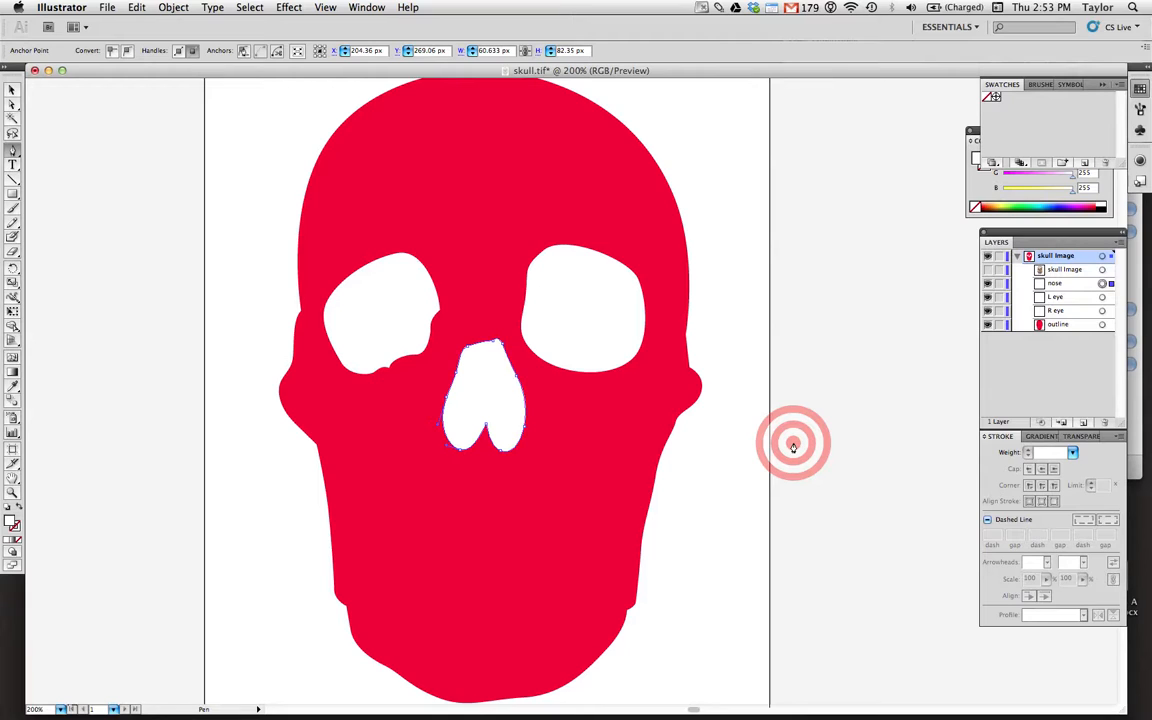
- Move the skull image below the outline and show it, with the outline, L eye and nose paths hidden
left_click_drag(1068, 274, 1065, 333)
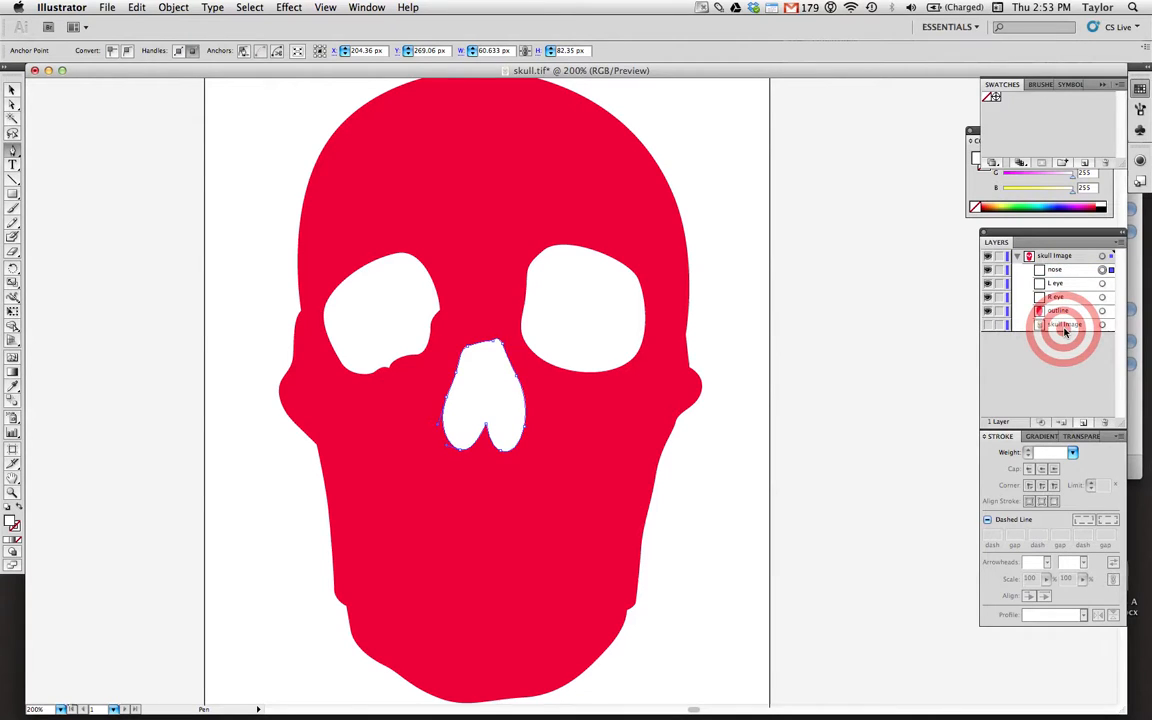
key("alt+super+equal")
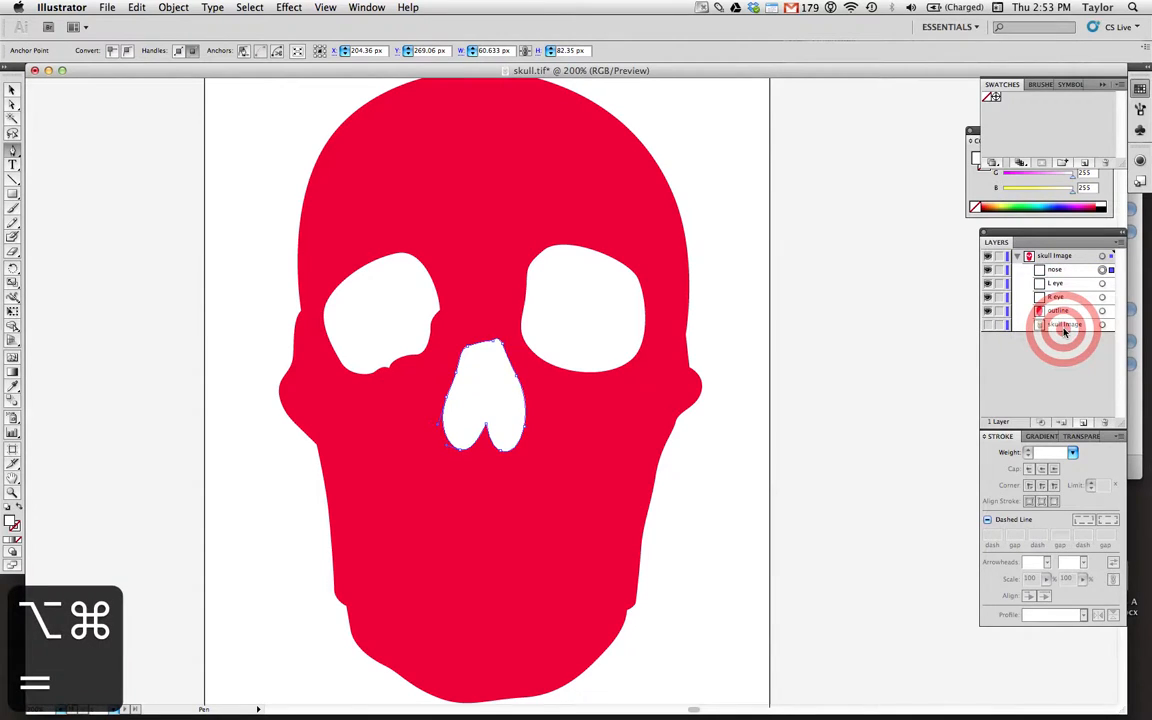
left_click(990, 317)
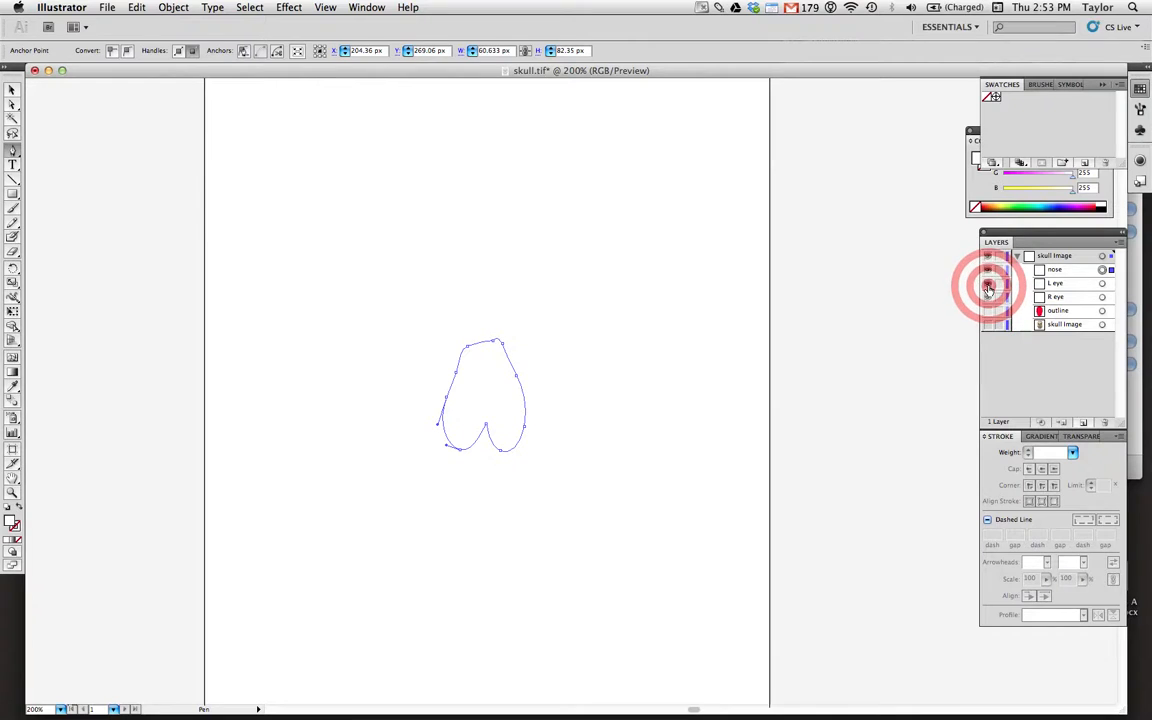
left_click(988, 270)
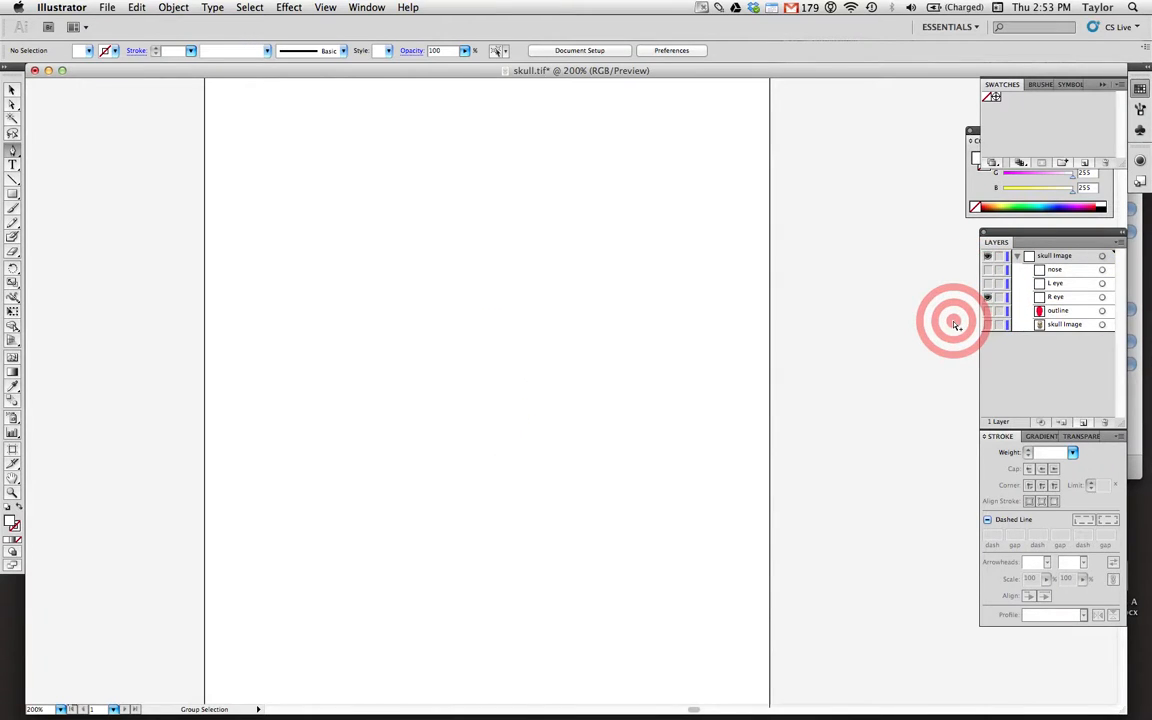
key("alt+super+minus")
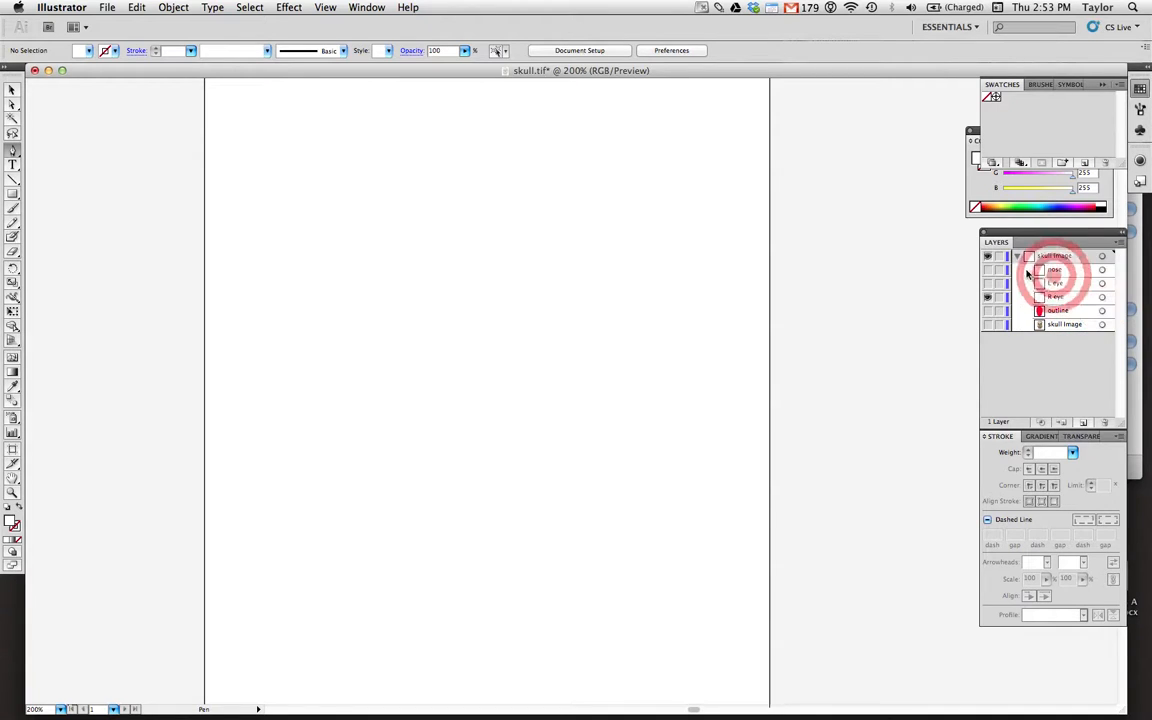
left_click(988, 324)
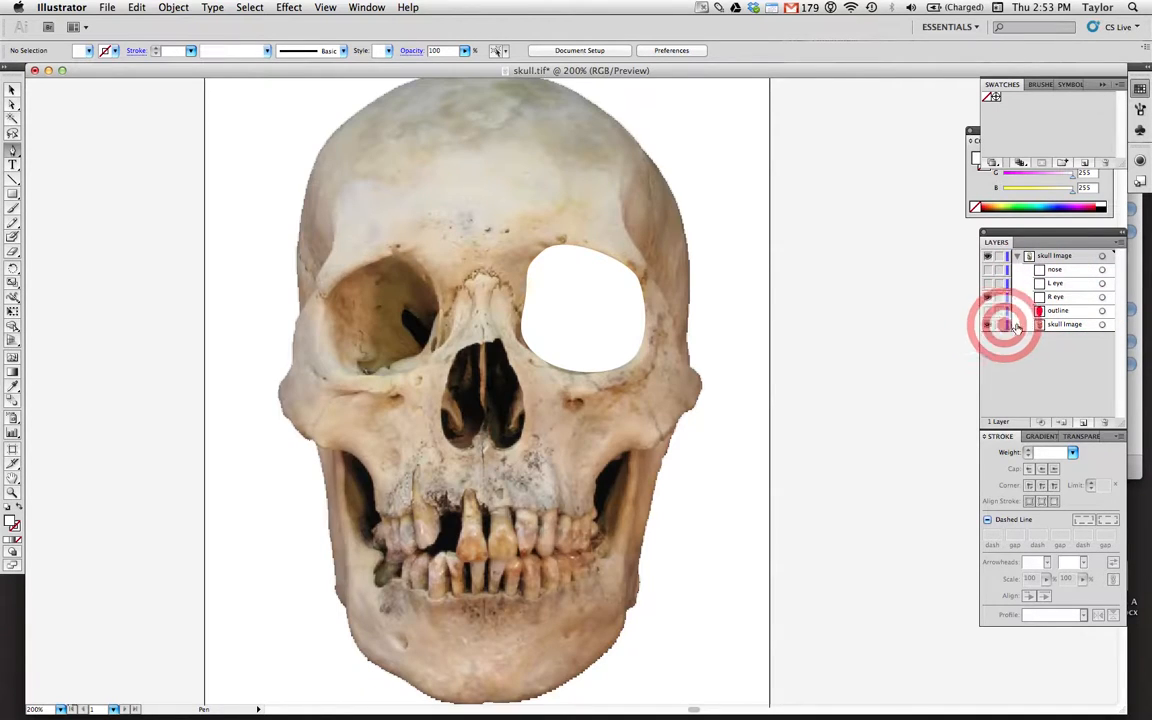
- Swap the R eye path's fill and stroke to give it a white outline with no fill, and inspect it against the photo
left_click(1103, 297)
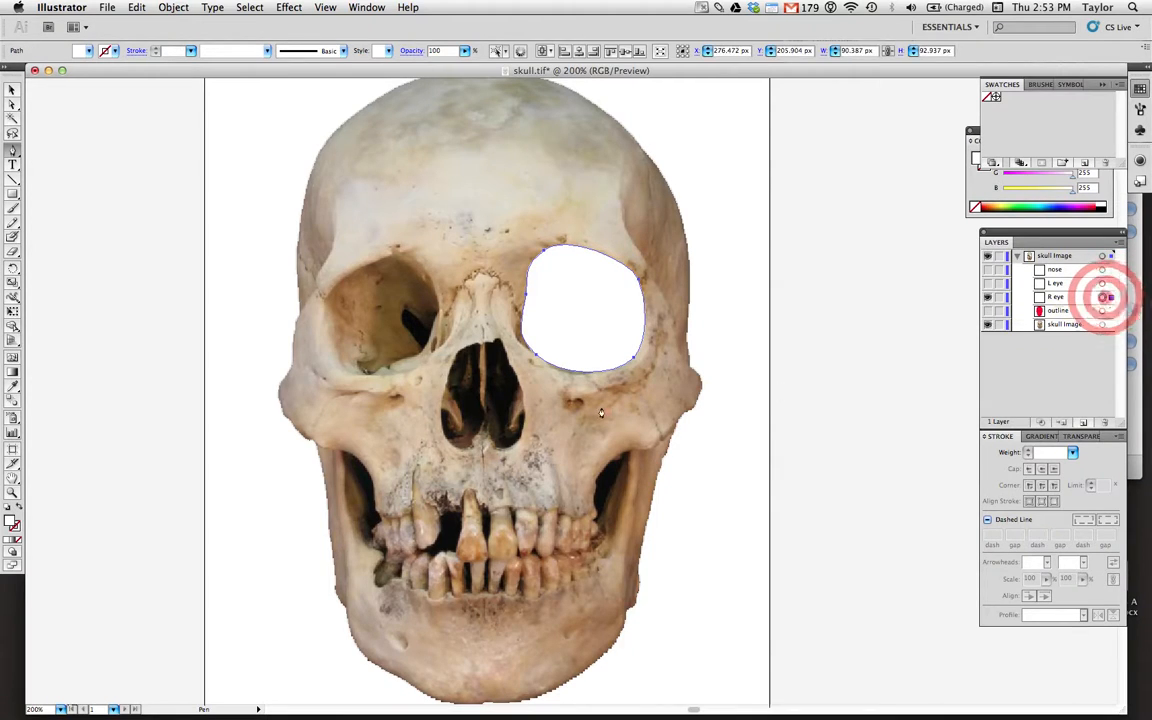
left_click(584, 410)
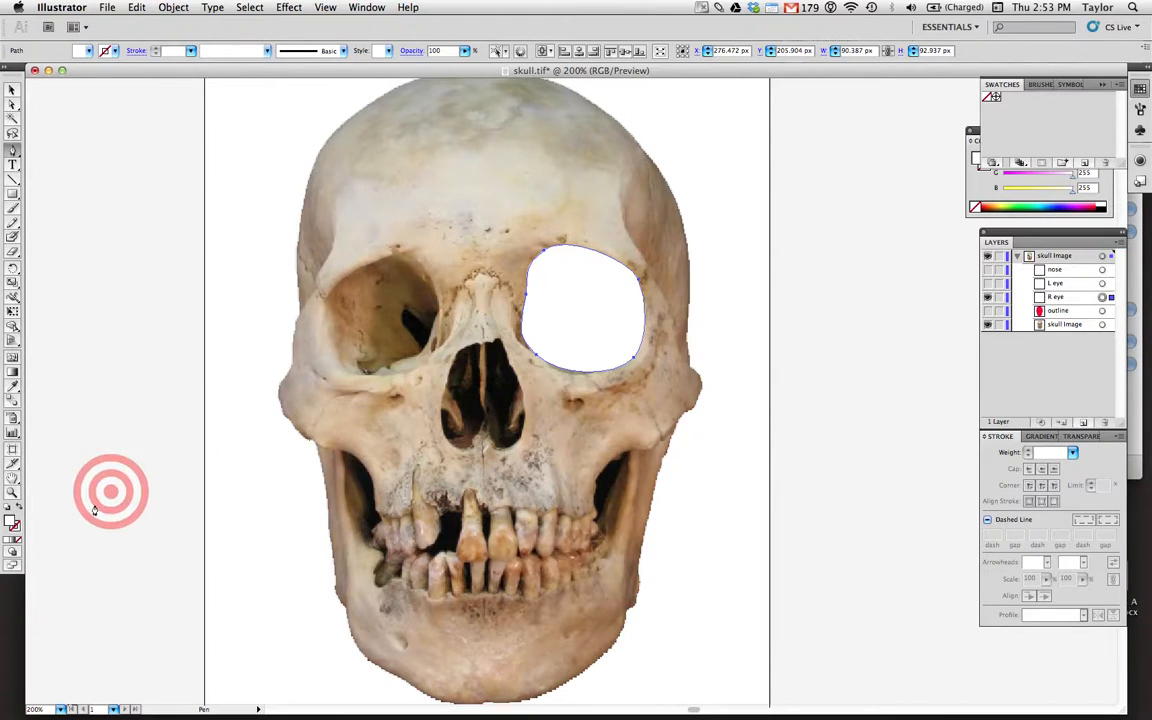
left_click(20, 508)
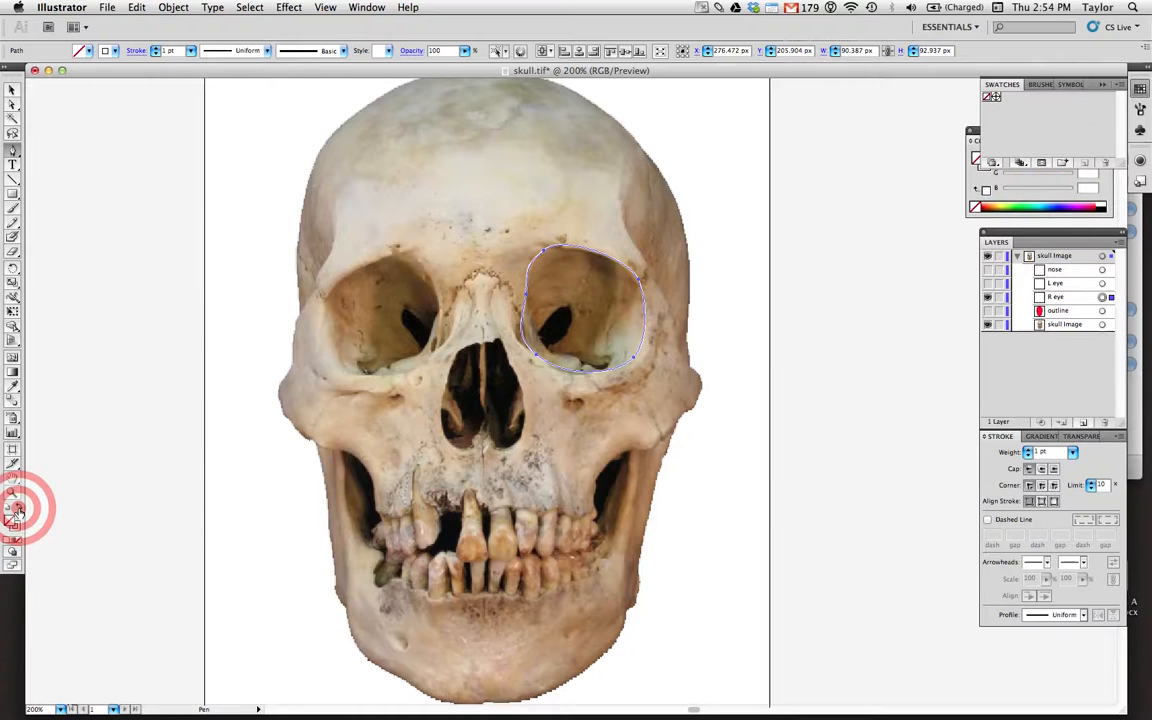
key("z")
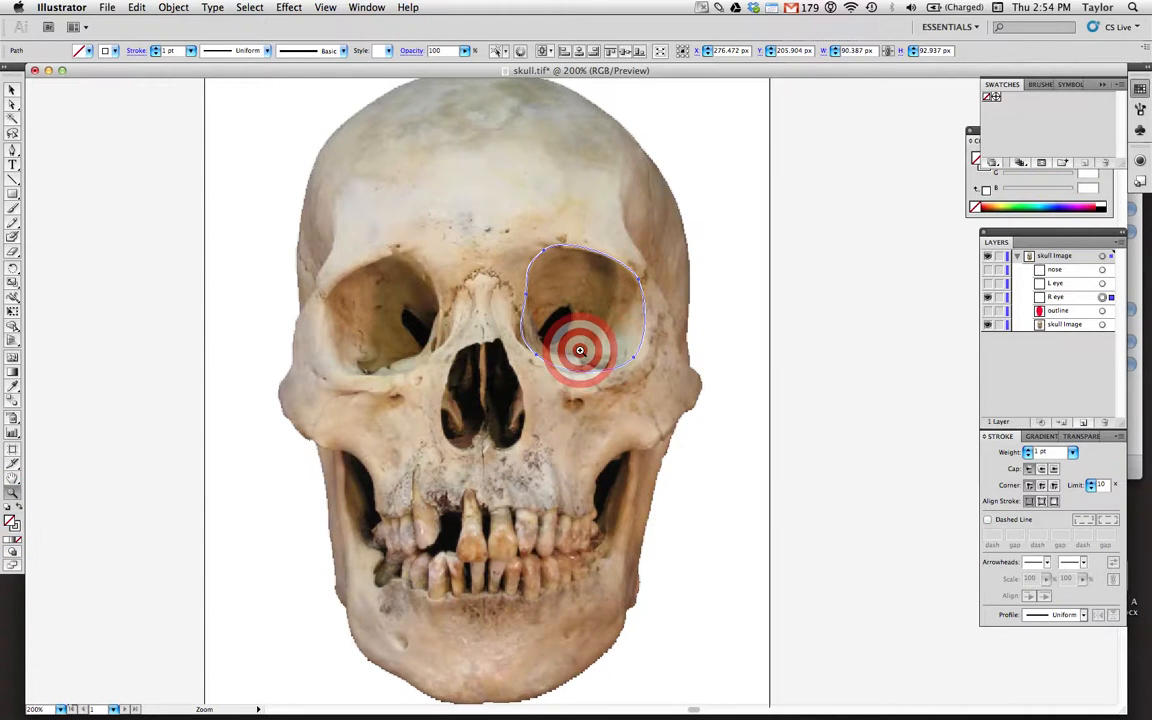
left_click(580, 350)
left_click(607, 352)
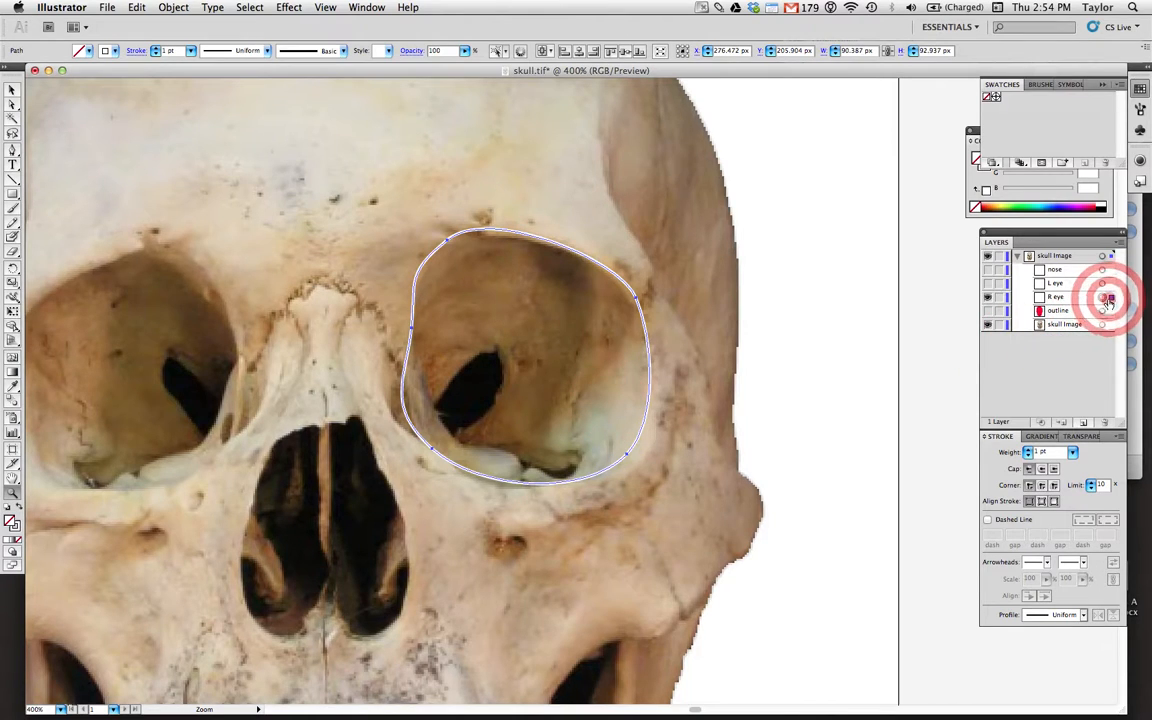
key("super+shift+a")
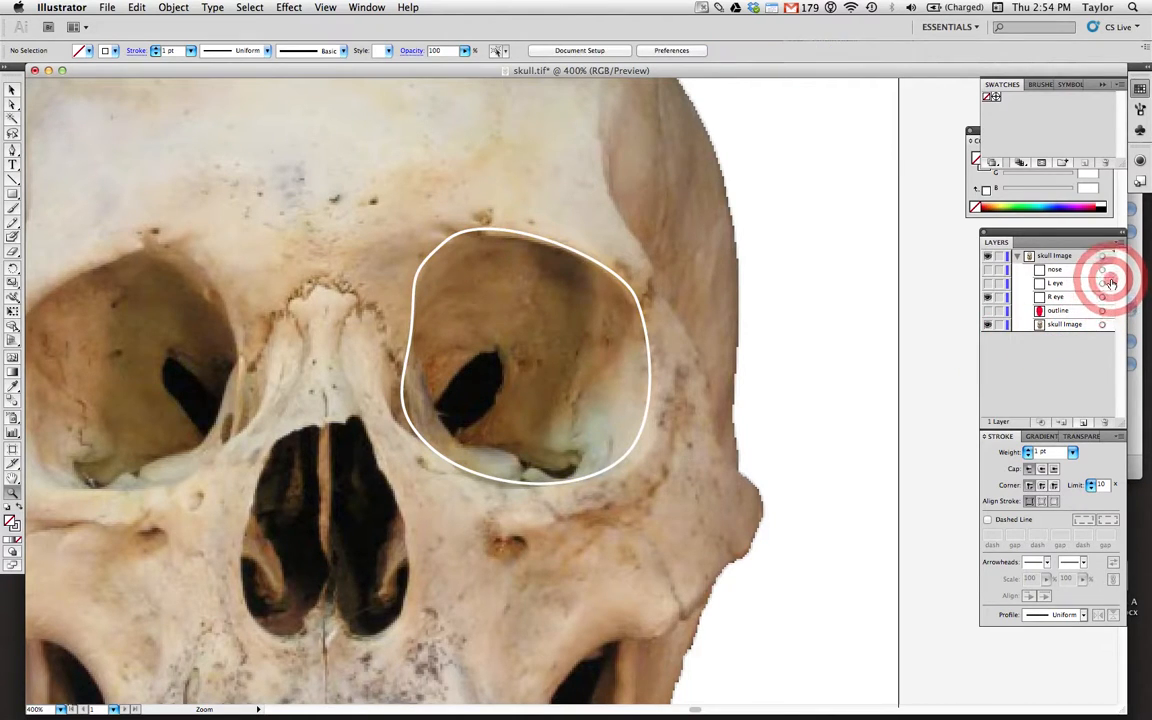
- Hide the R eye path, show the L eye path, and swap its fill and stroke to give it an unfilled white outline
left_click(988, 284)
left_click(988, 284)
left_click(987, 297)
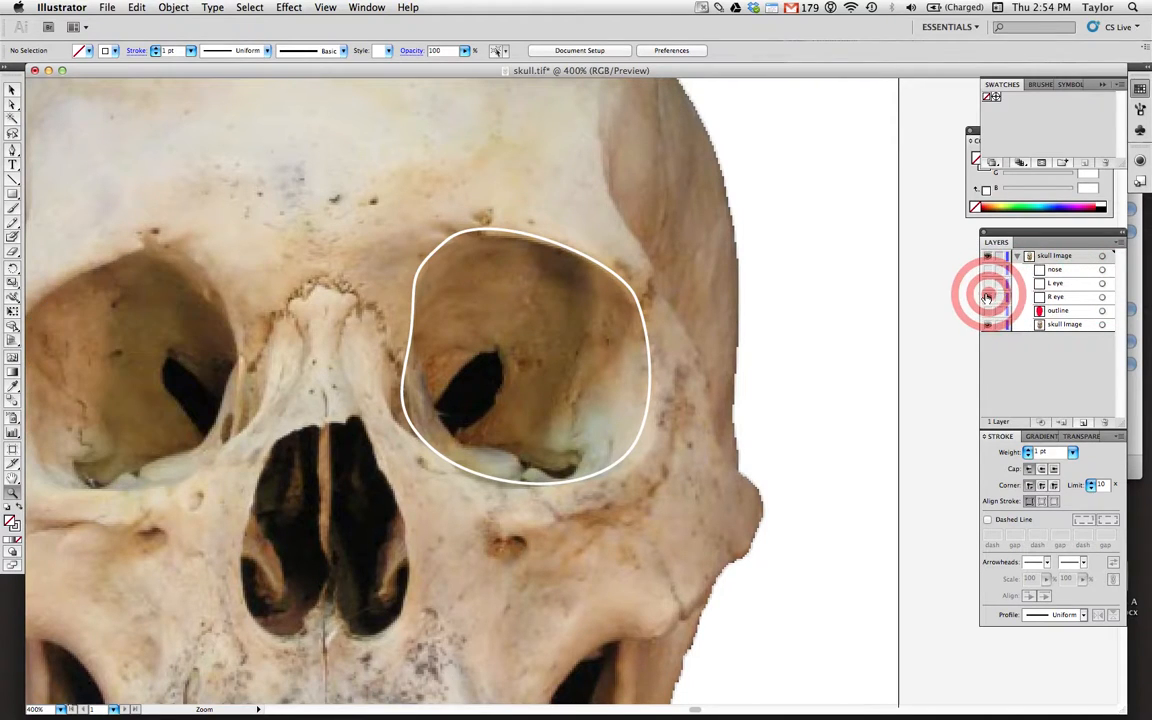
left_click(987, 298)
left_click(987, 284)
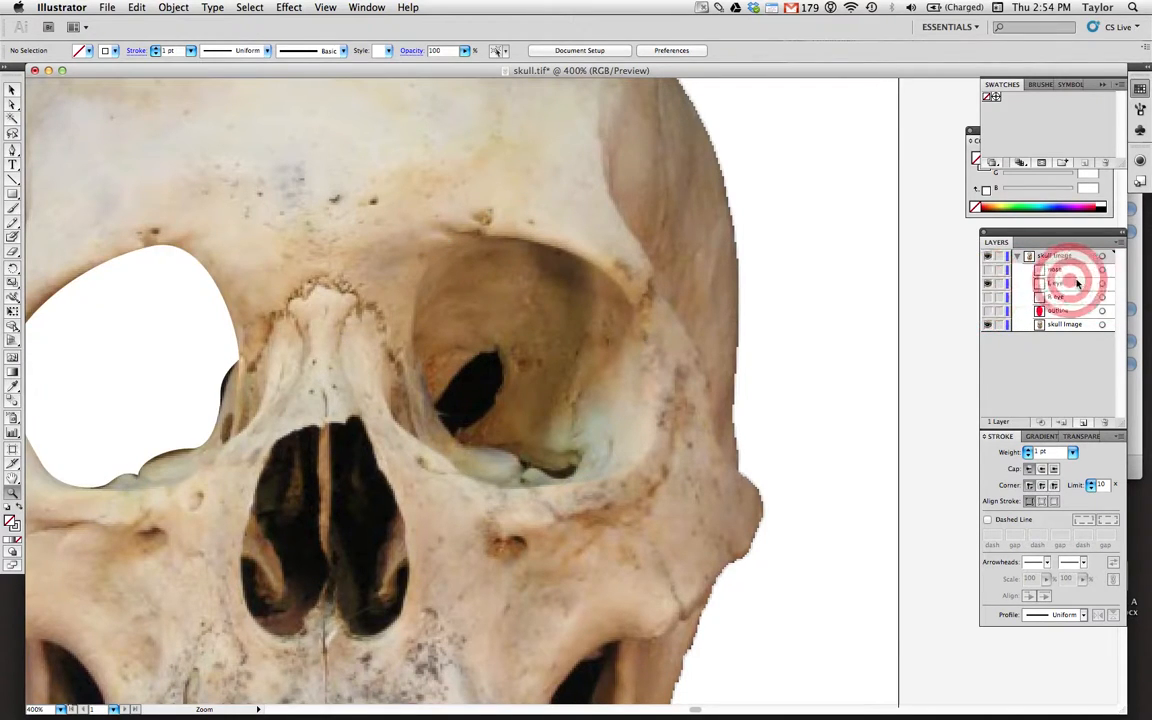
left_click(1109, 285)
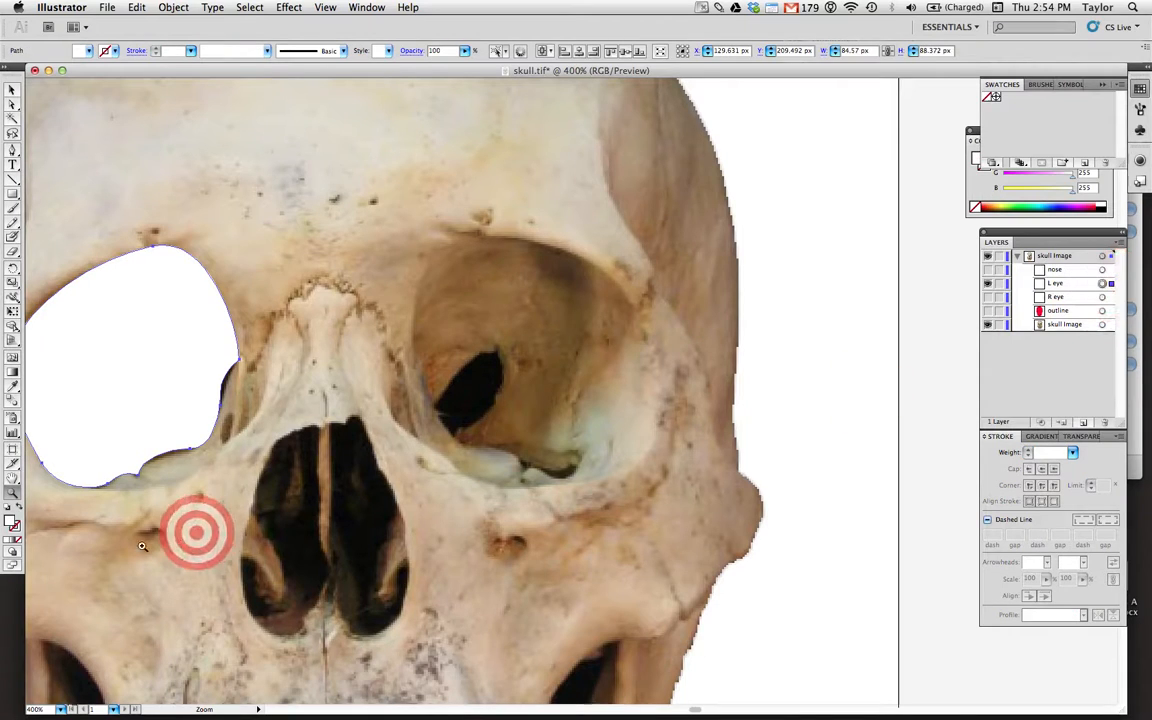
left_click(19, 507)
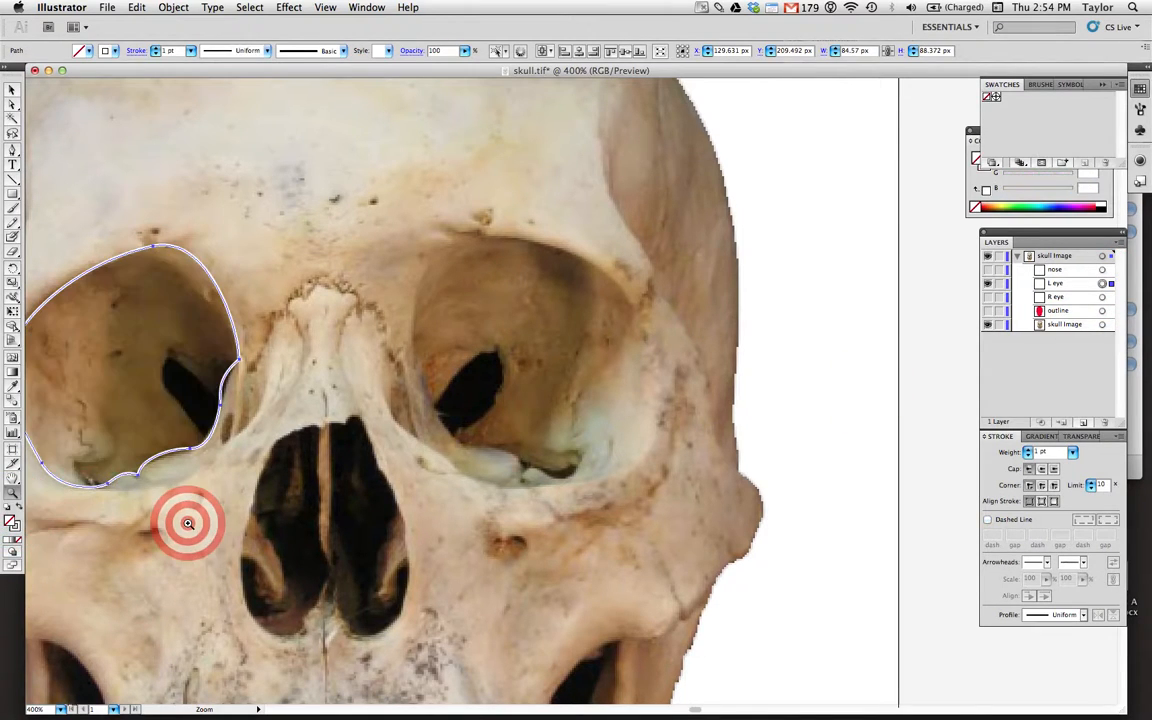
- Draw a closed Pen path around the dark opening inside the L eye socket, extending slightly past the L eye outline's inner edge
scroll(188, 523, "left", 5)
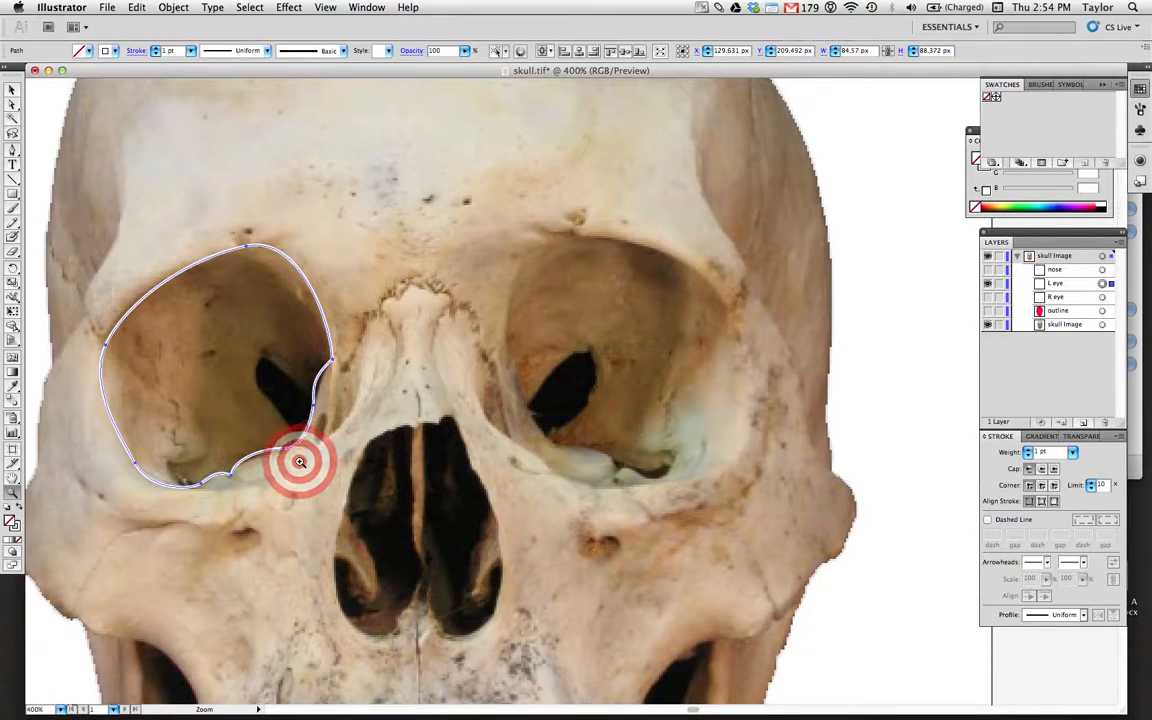
left_click(300, 430)
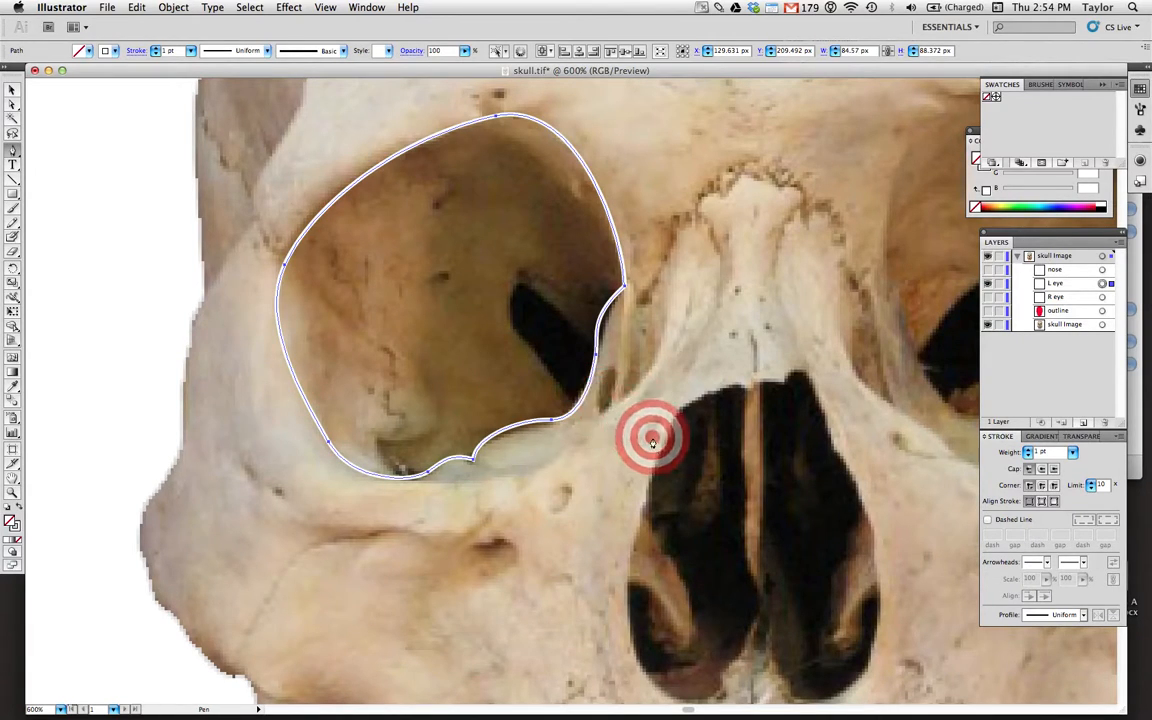
key("alt+super")
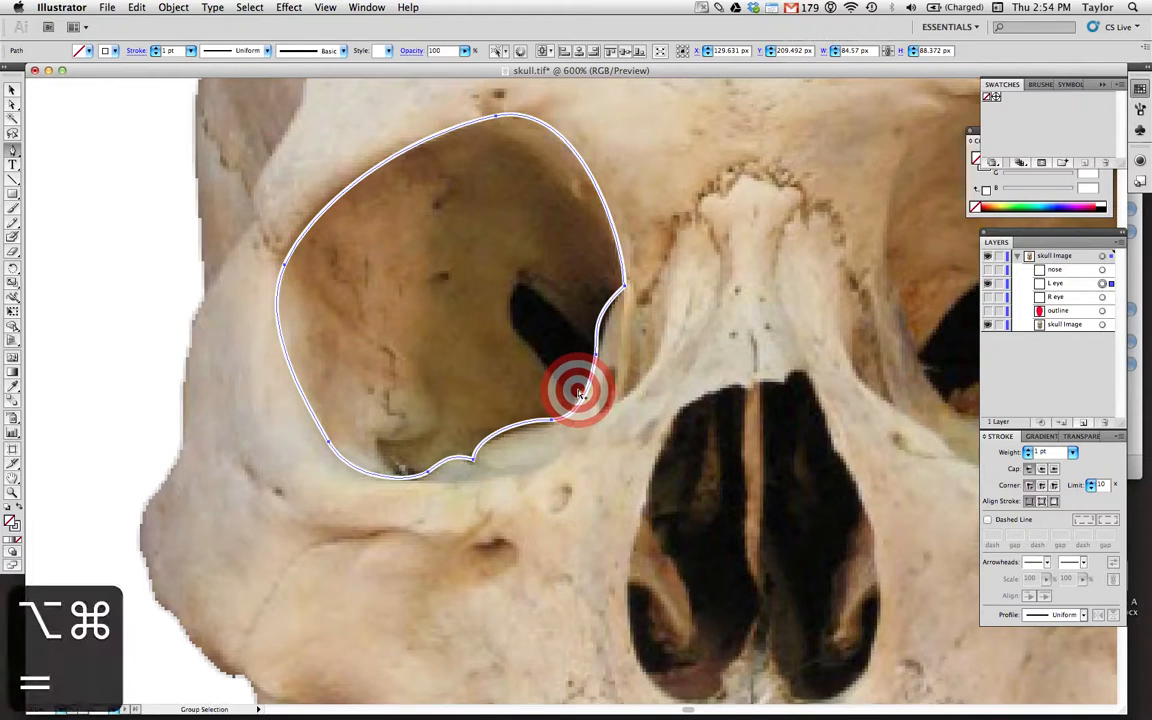
scroll(578, 394, "up", 5)
scroll(578, 394, "down", 3)
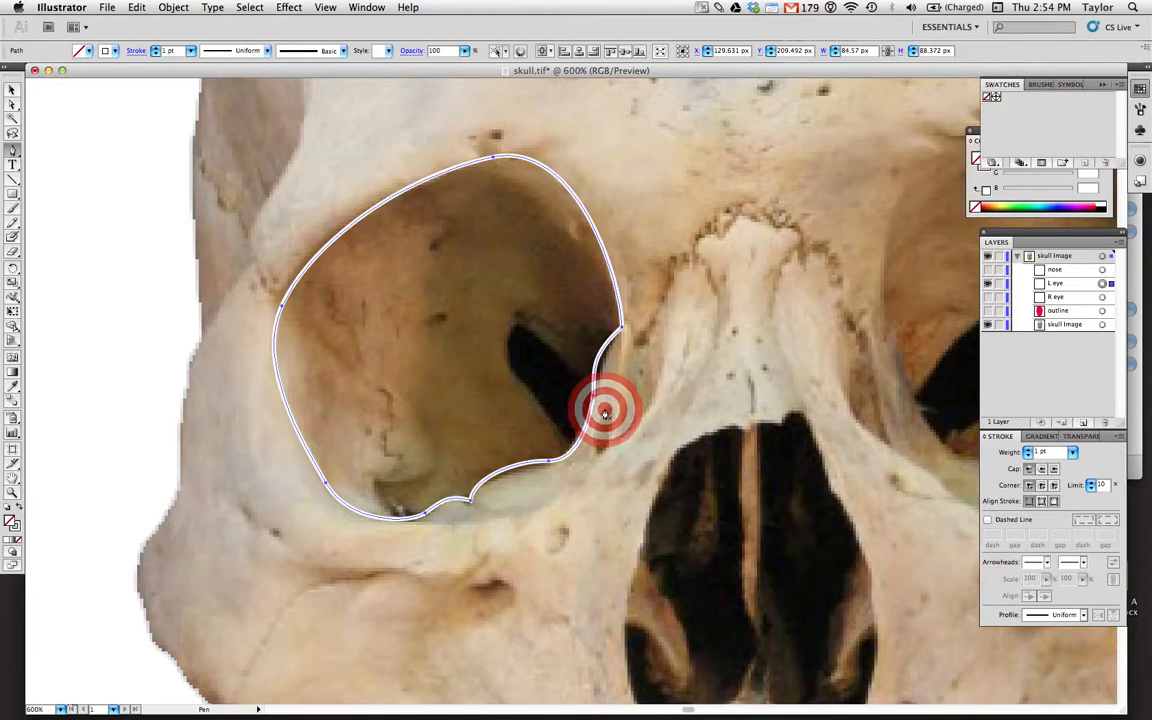
left_click(604, 411)
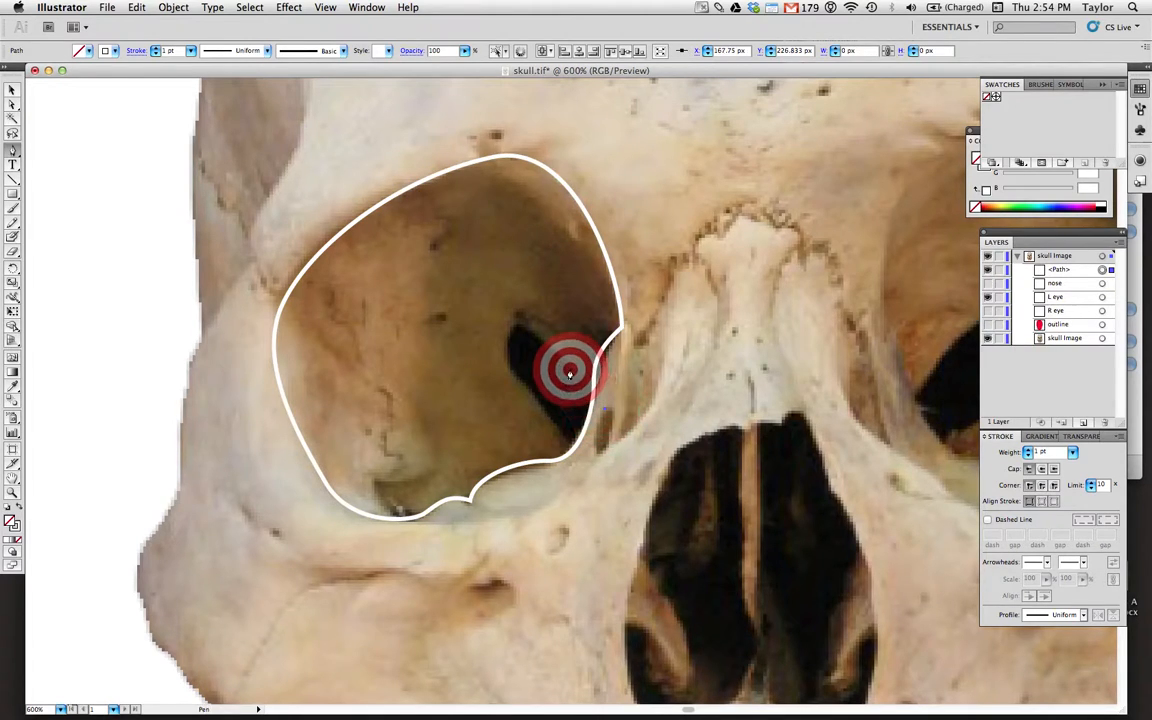
left_click(512, 330)
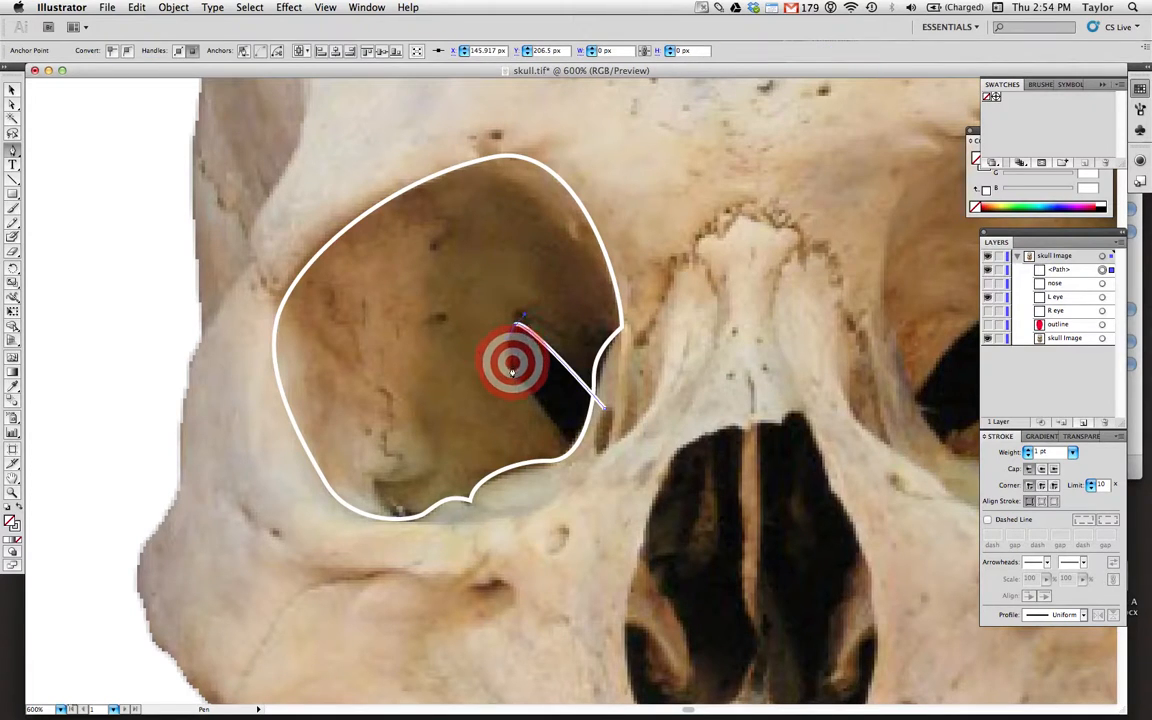
left_click_drag(522, 390, 622, 425)
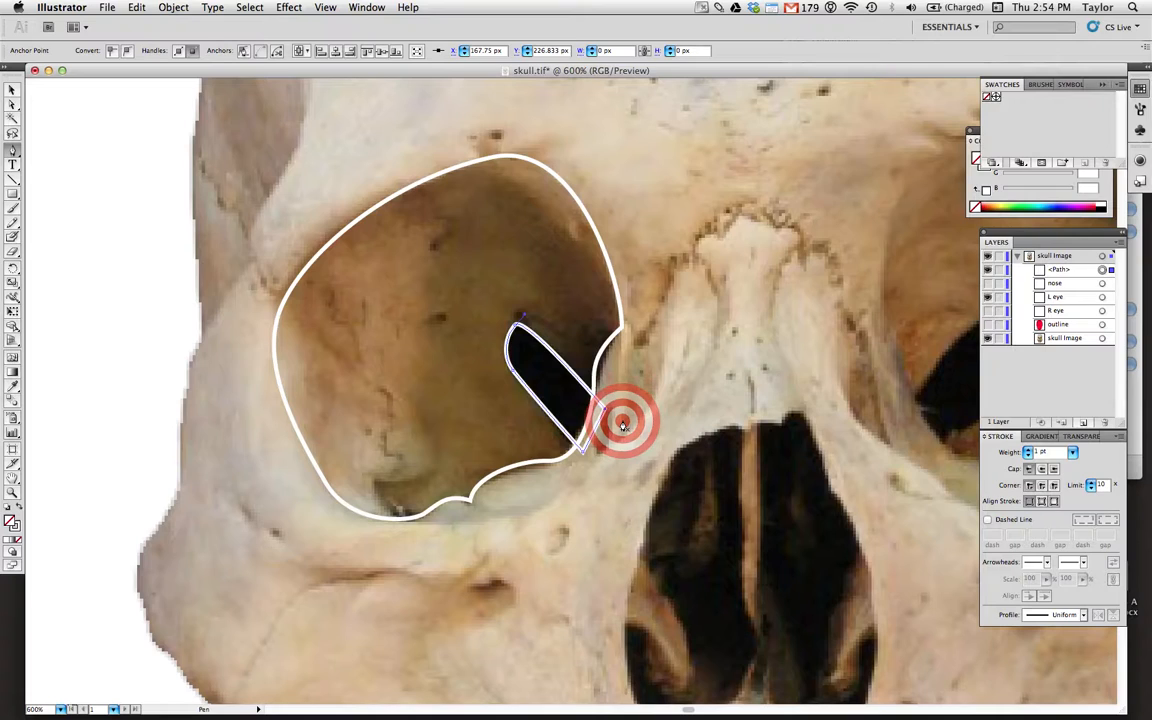
left_click_drag(622, 424, 603, 408)
key("alt+super+minus")
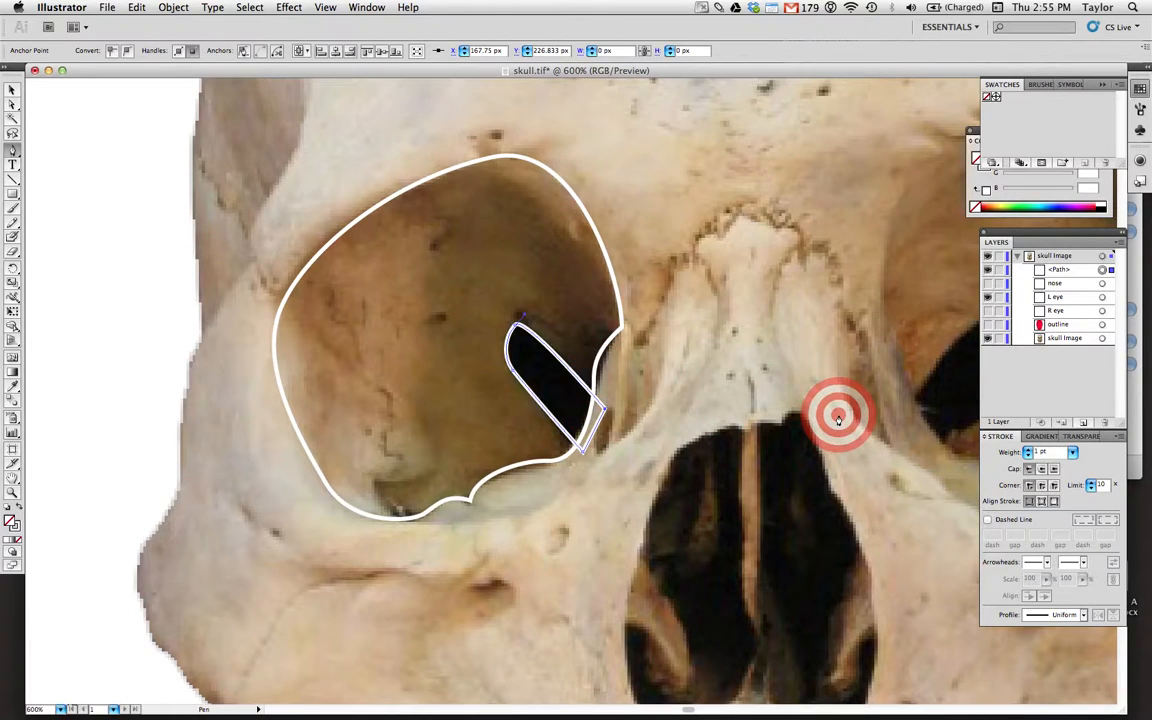
- Copy the L eye path and paste the duplicate in place
key("v")
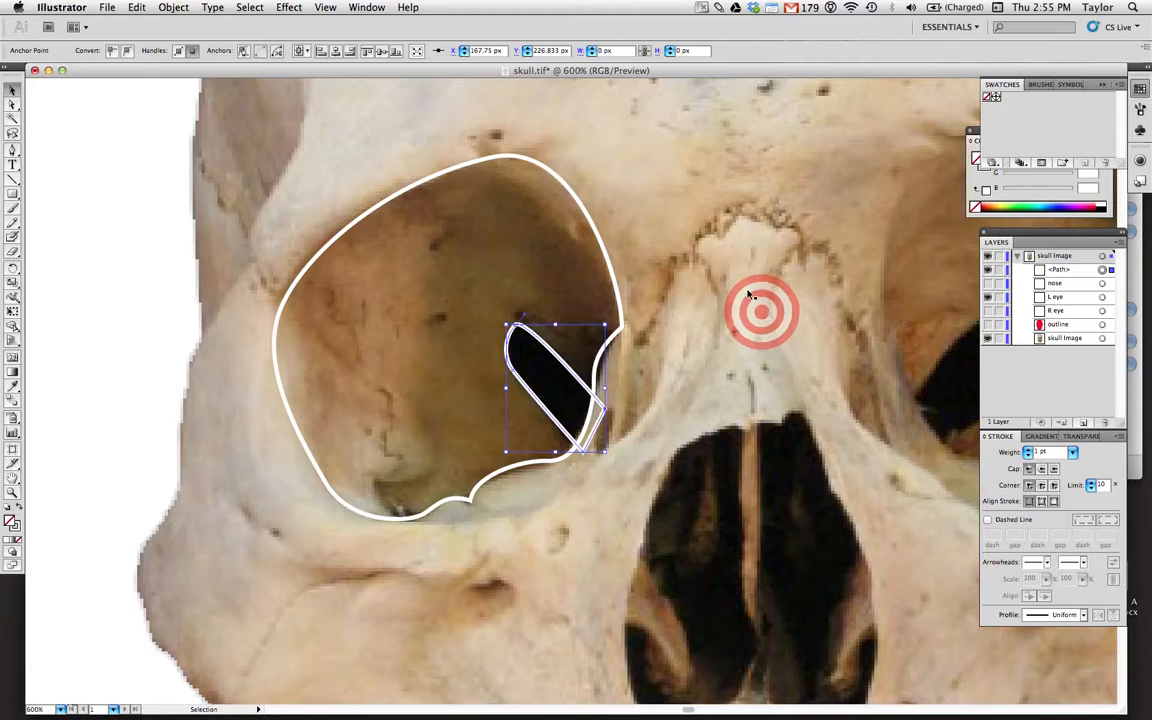
left_click(592, 232)
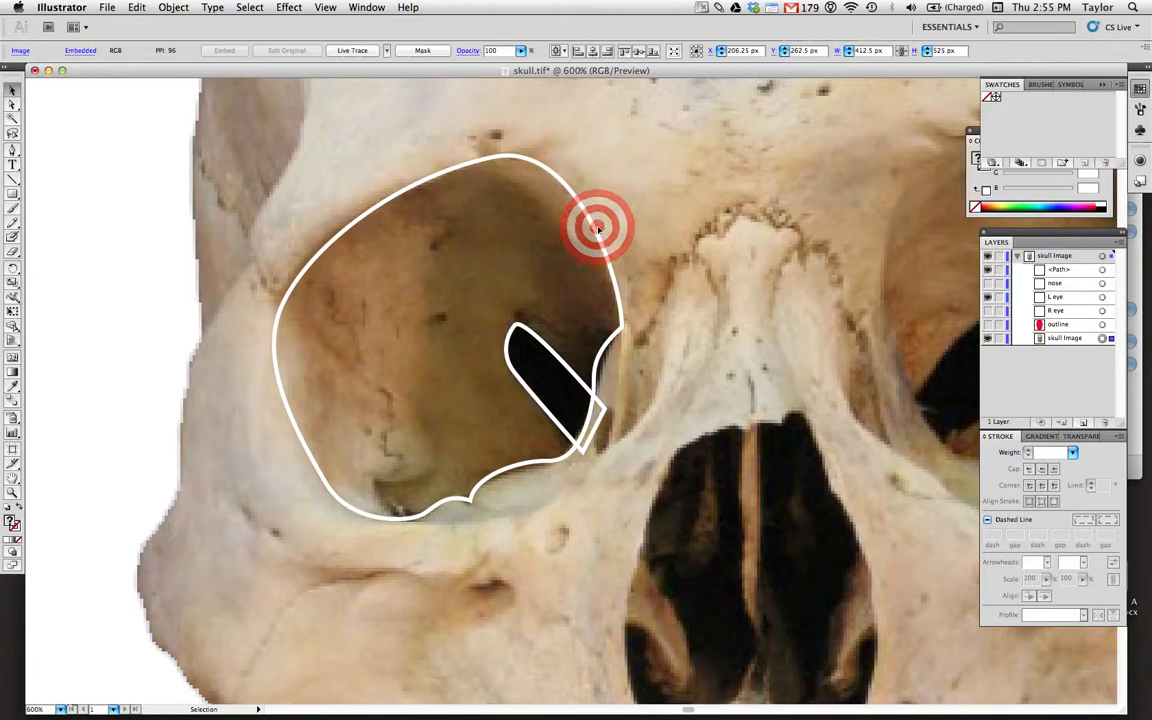
left_click(596, 232)
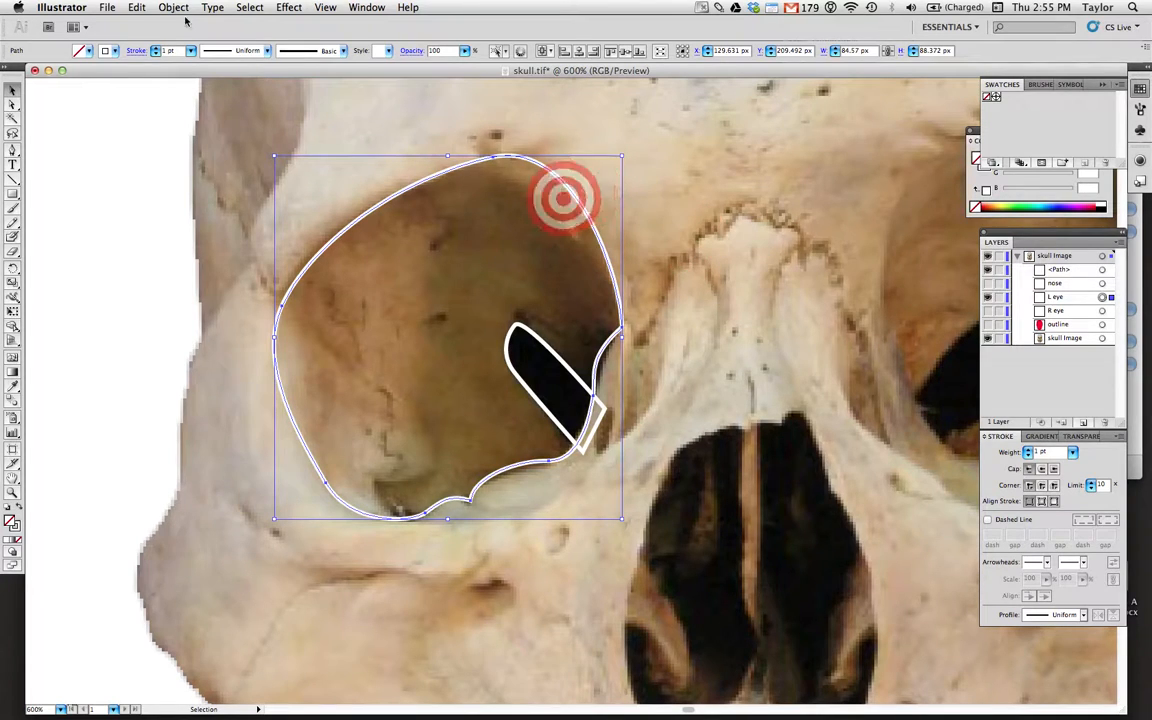
left_click(146, 8)
left_click_drag(146, 8, 160, 75)
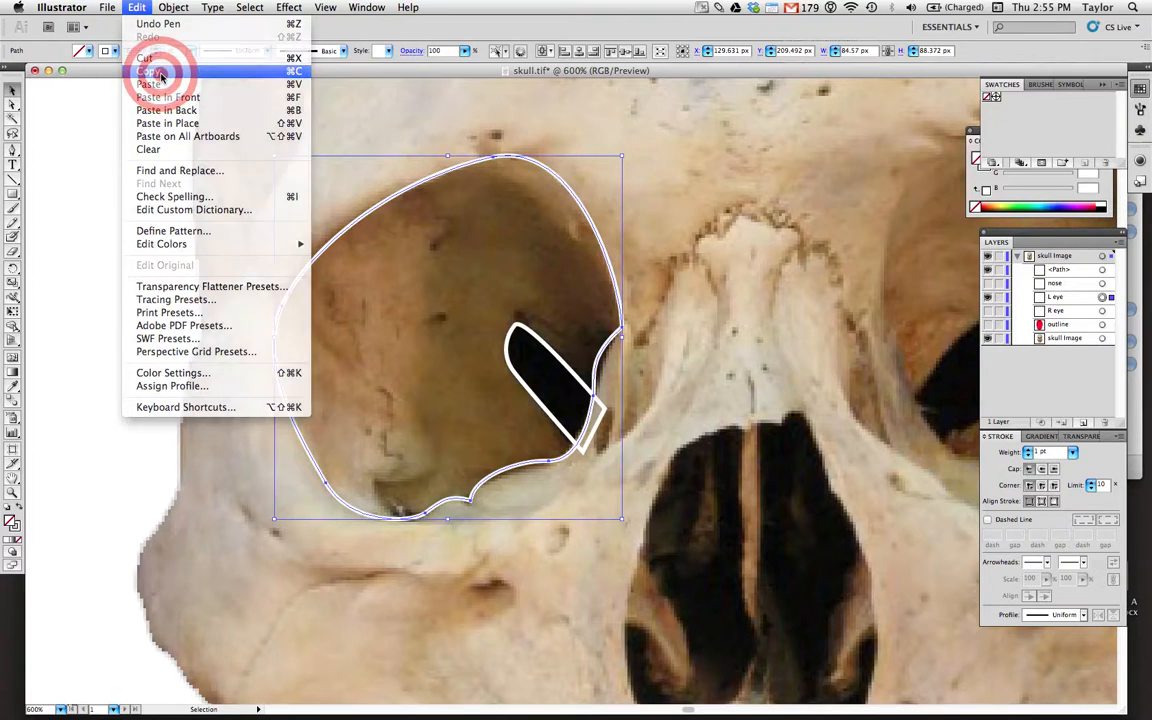
left_click(138, 8)
left_click_drag(141, 8, 165, 128)
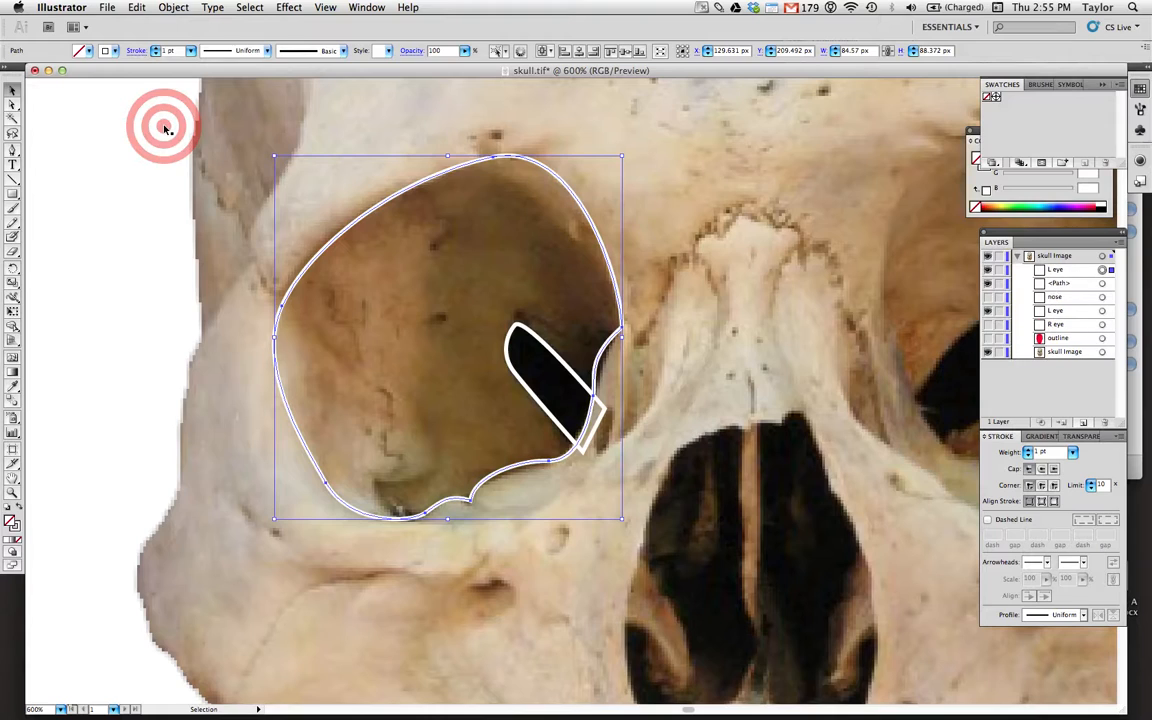
- Intersect the duplicate L eye path with the dark opening's path using Pathfinder, keeping only their overlapping area
left_click(493, 400)
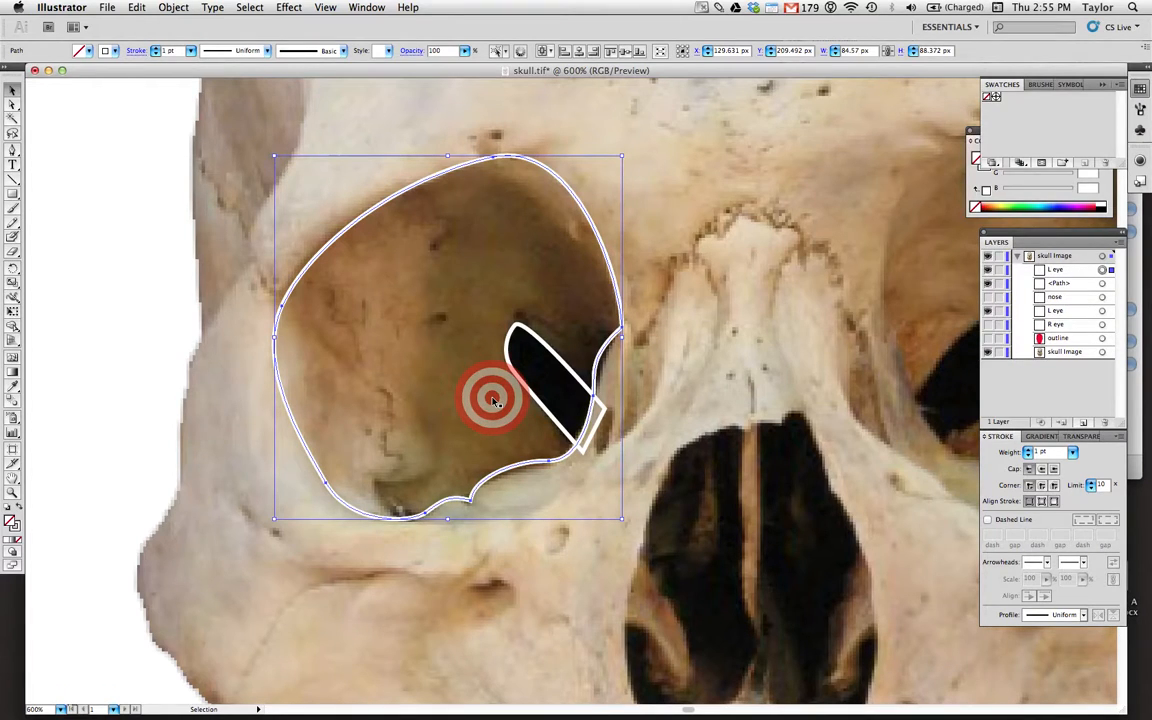
left_click(708, 362)
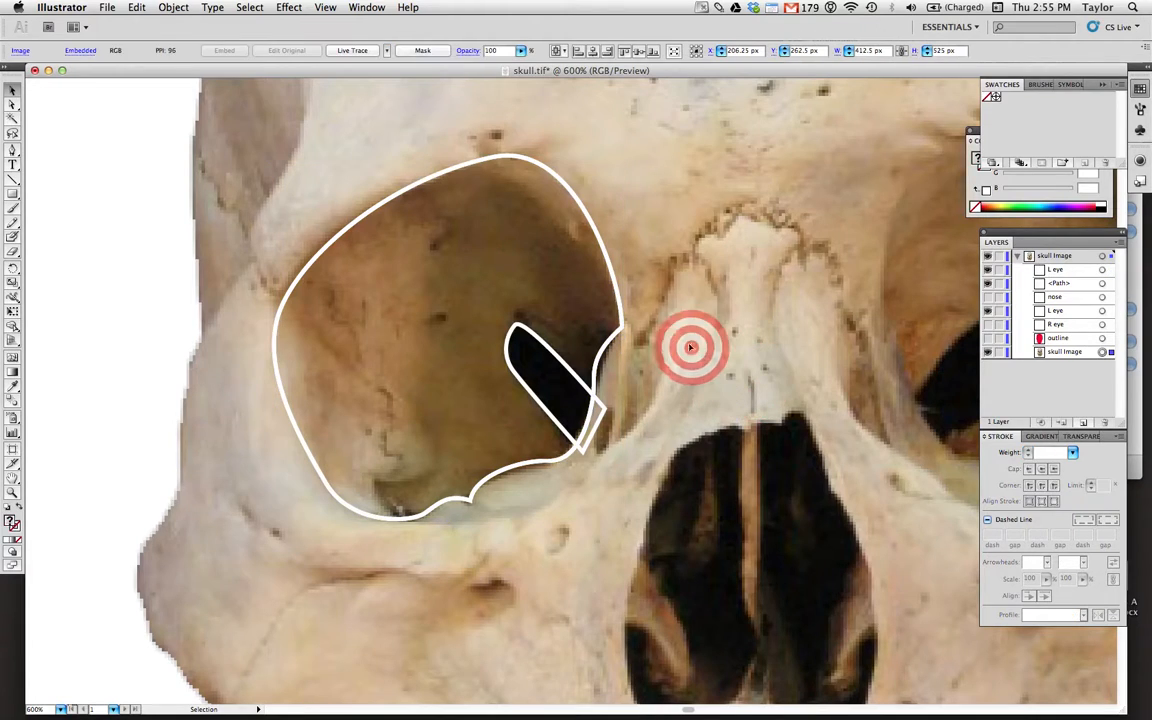
left_click(619, 284)
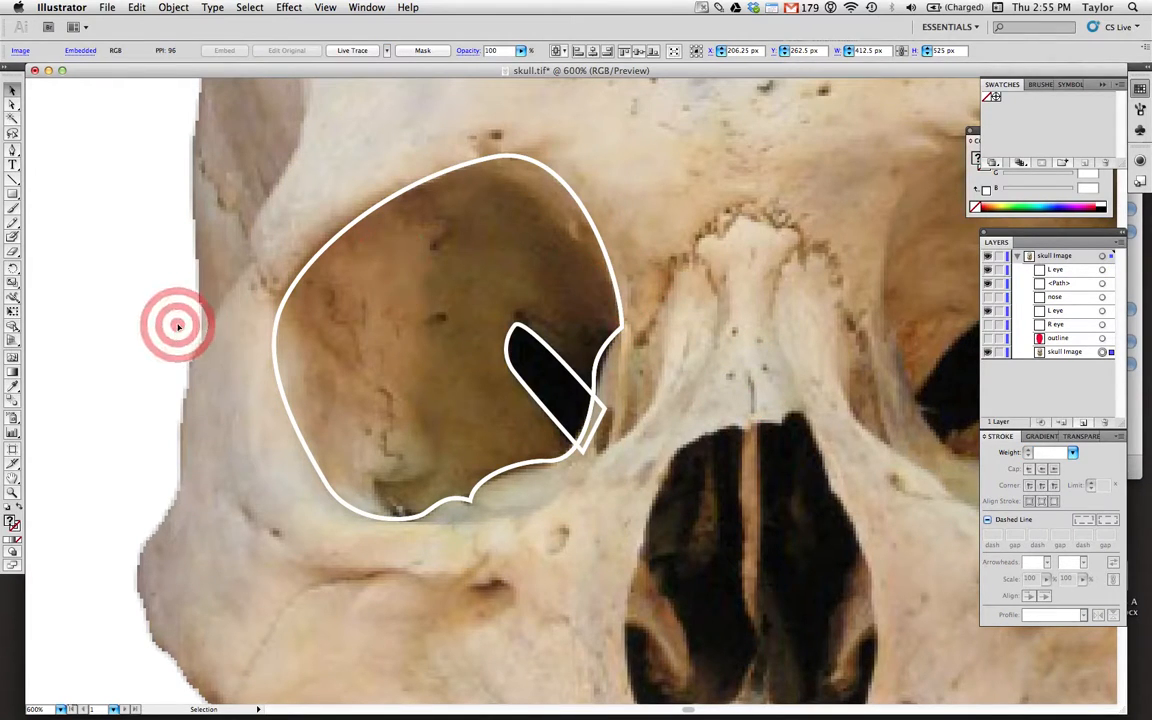
left_click(340, 241)
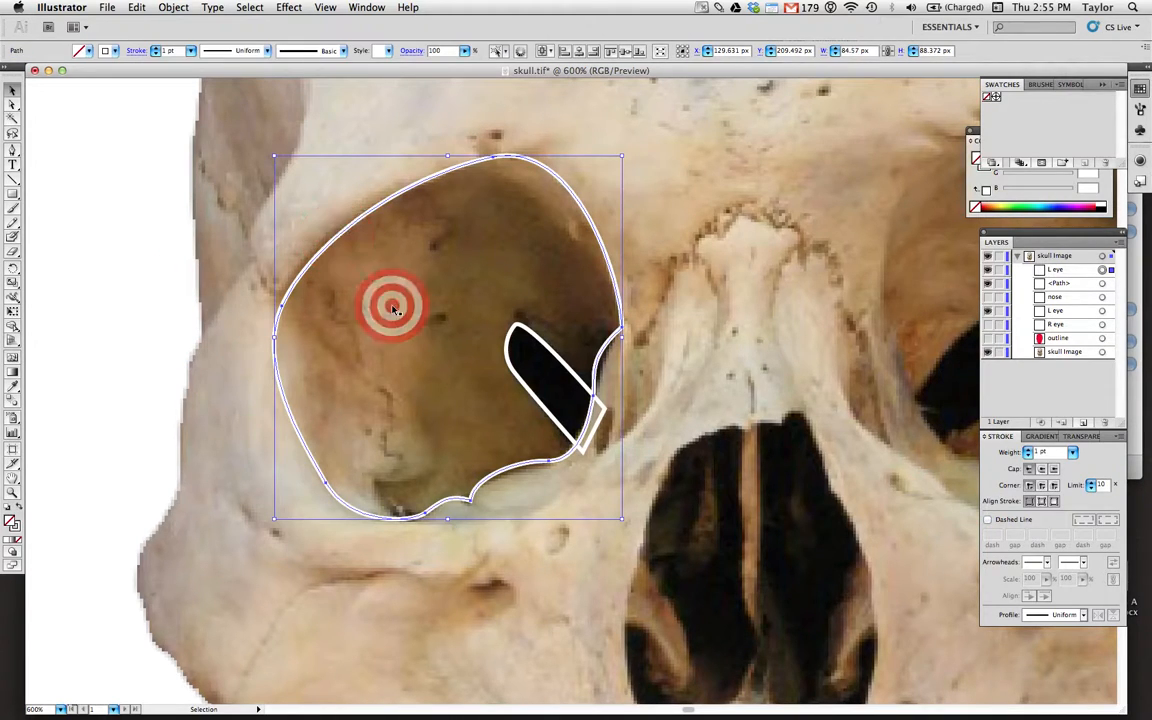
left_click(558, 356, "shift")
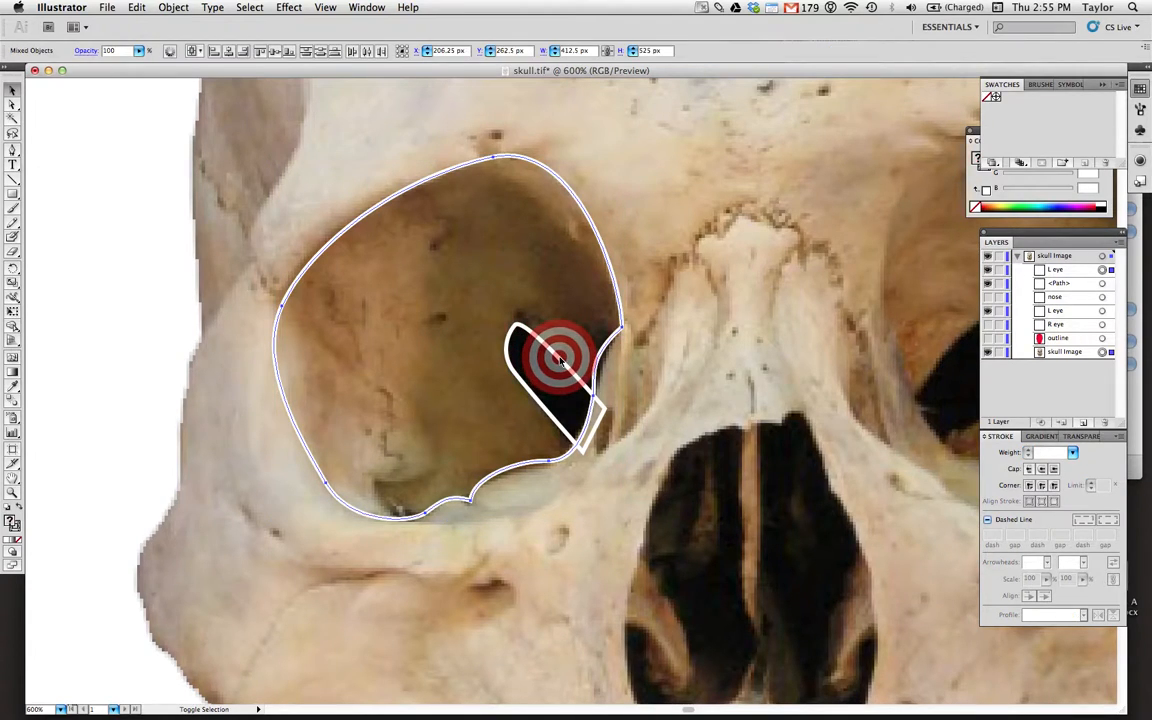
left_click(540, 342, "shift")
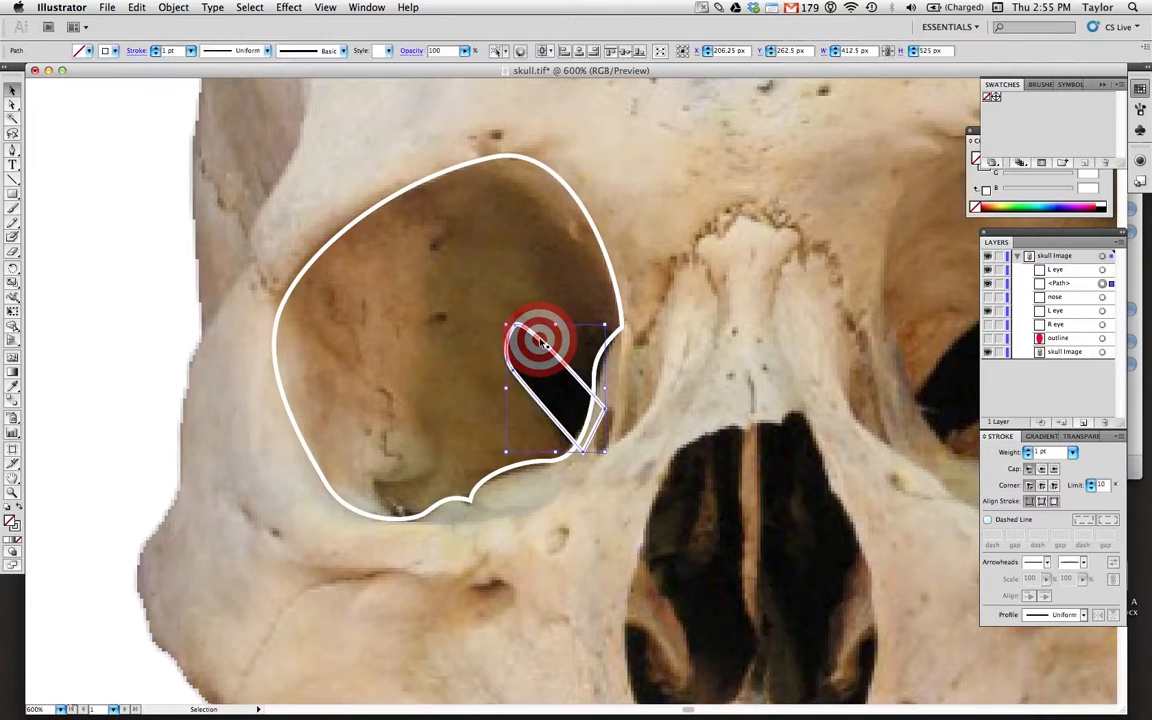
left_click(614, 284, "shift")
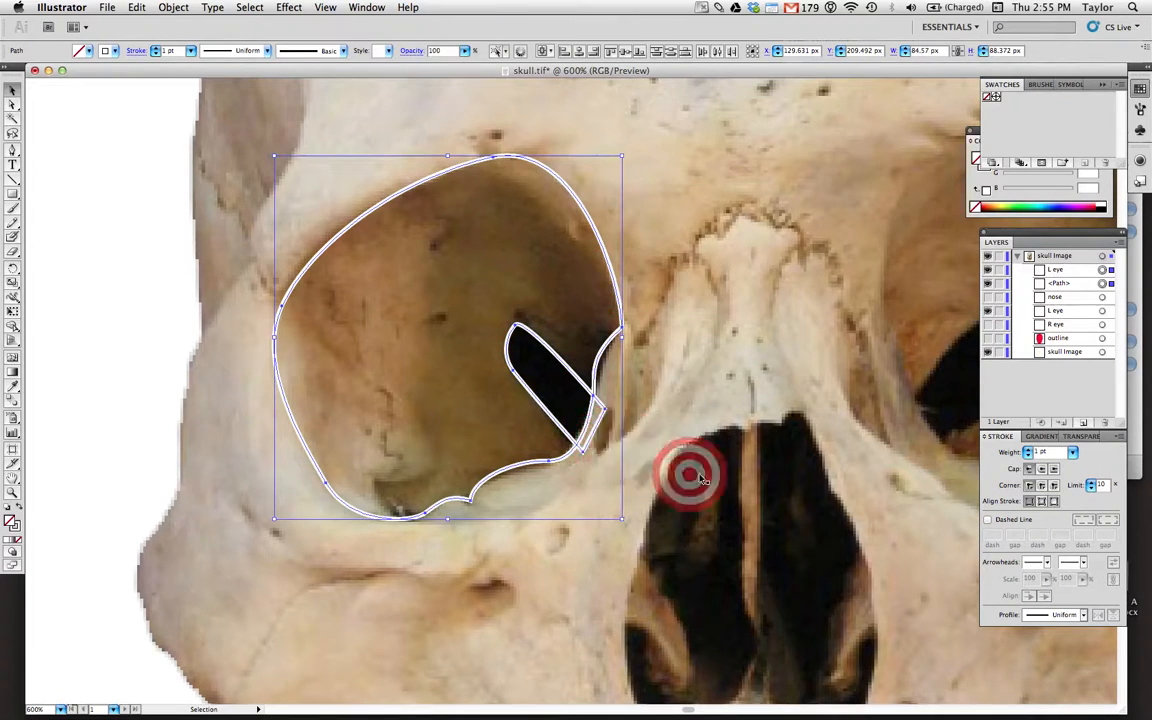
left_click(378, 8)
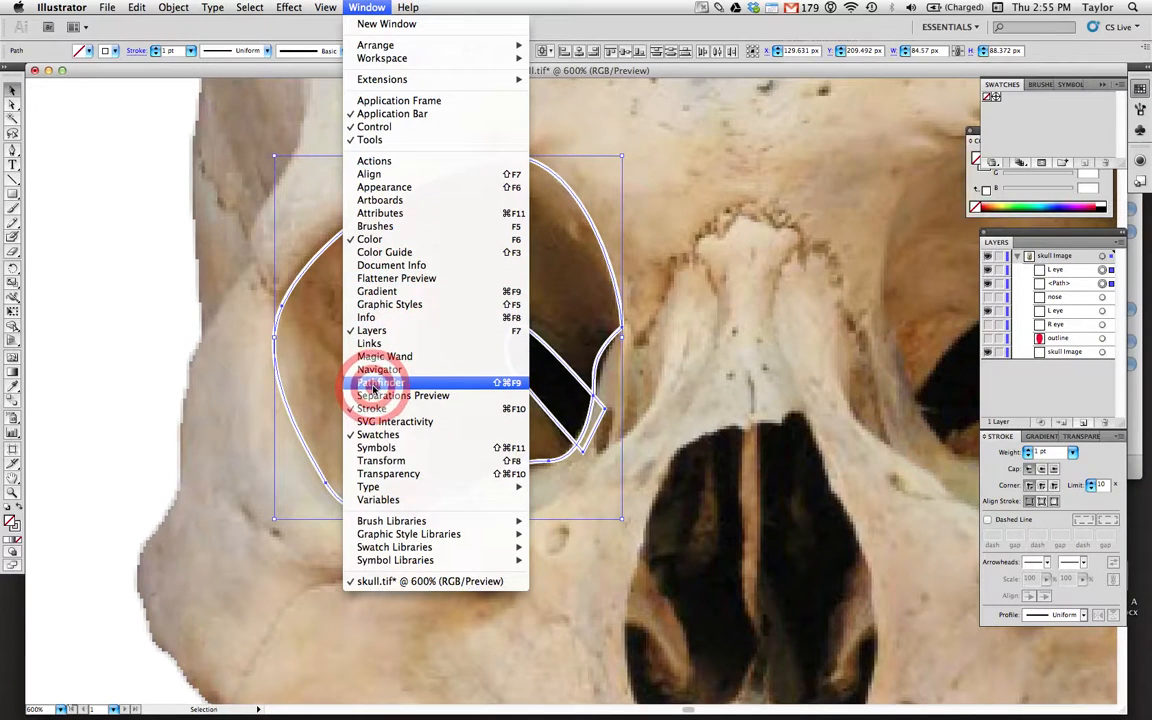
left_click(374, 388)
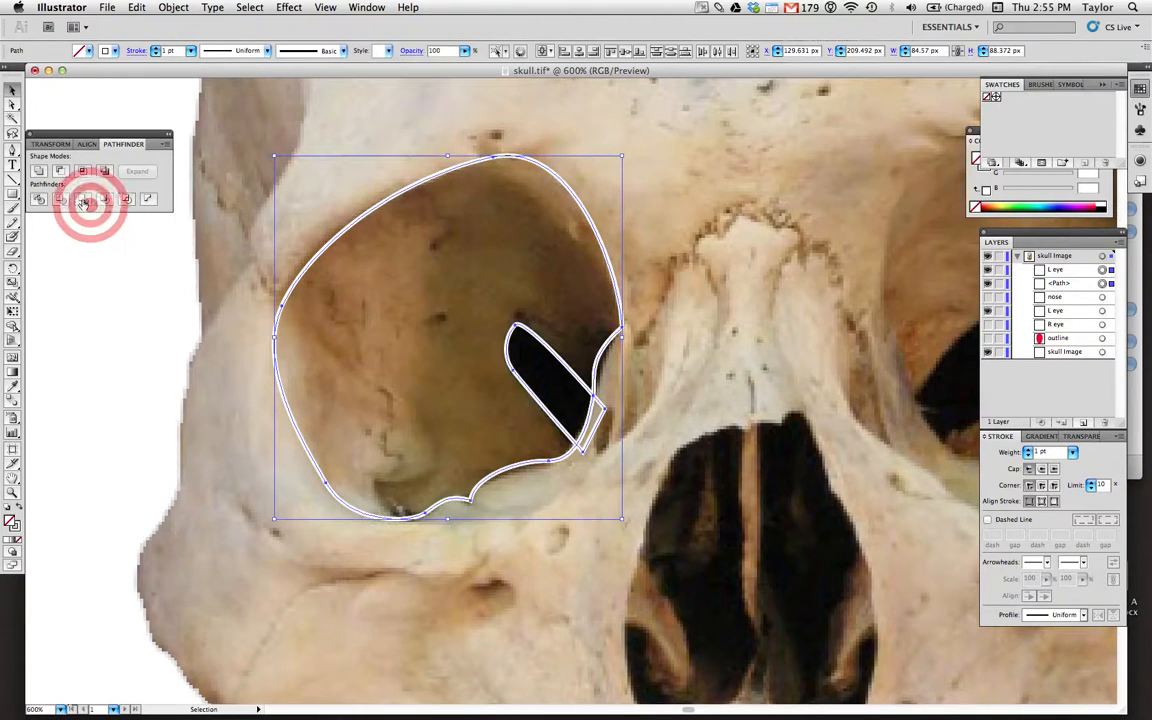
key("alt+super+equal")
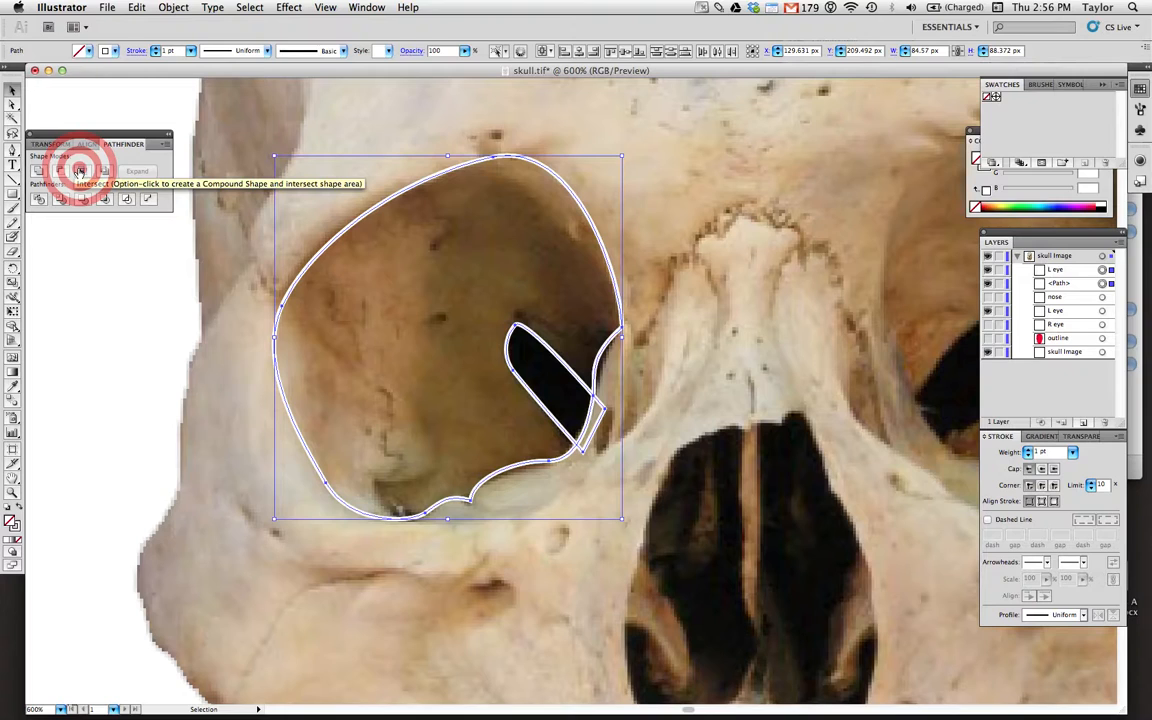
key("alt+super+minus")
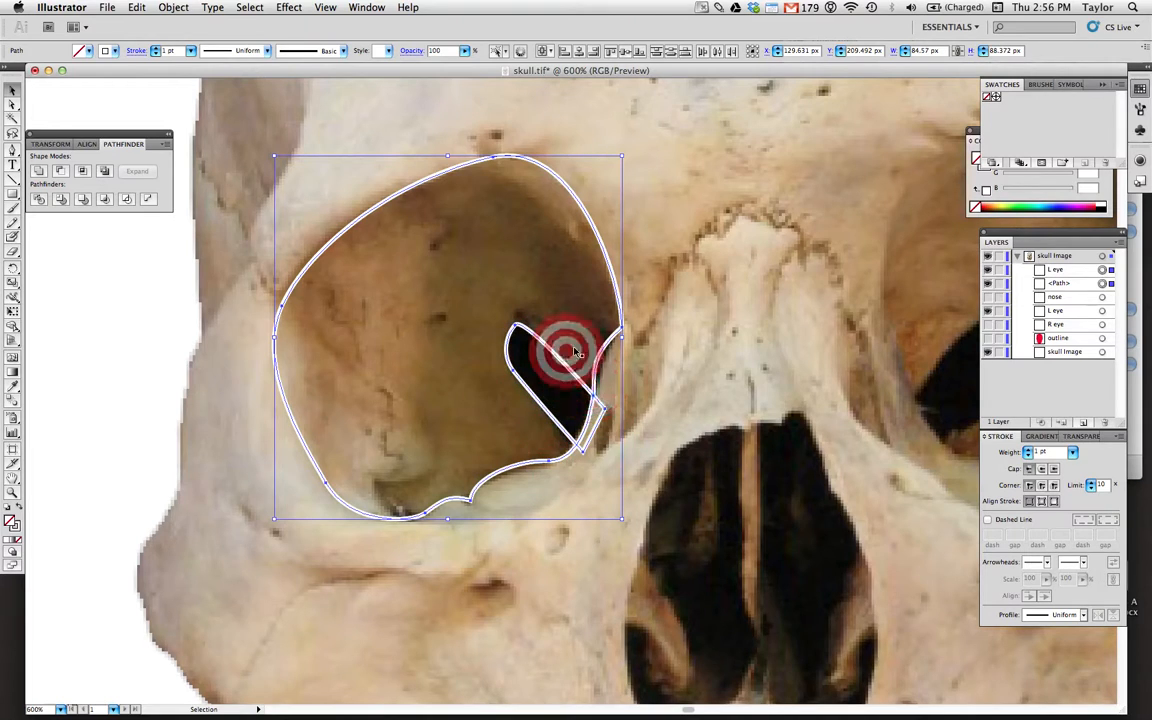
left_click(82, 173)
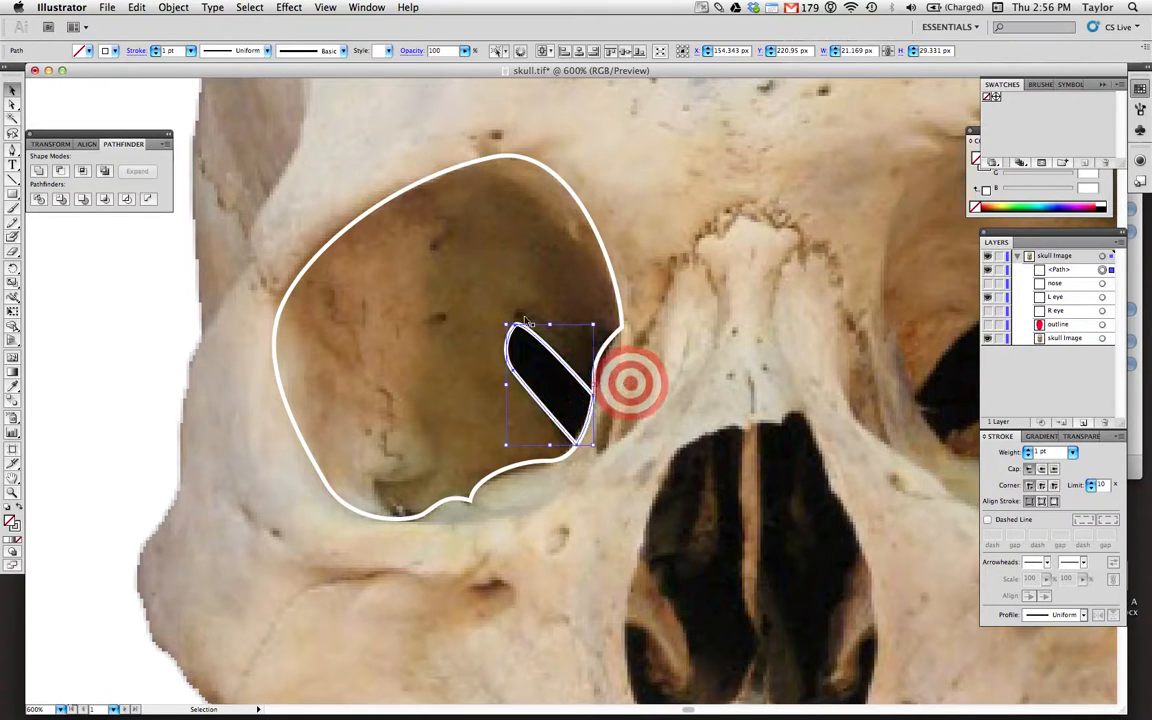
- Swap the trimmed dark opening's fill and stroke and set its fill color to black
left_click(17, 511)
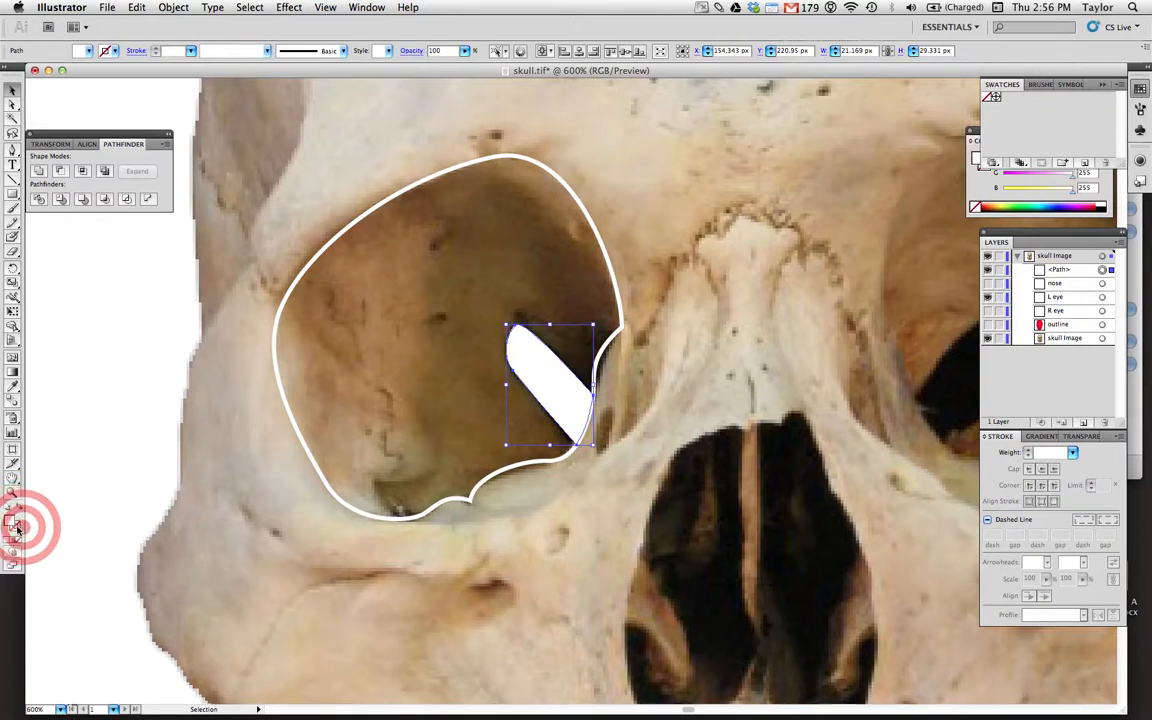
double_click(12, 521)
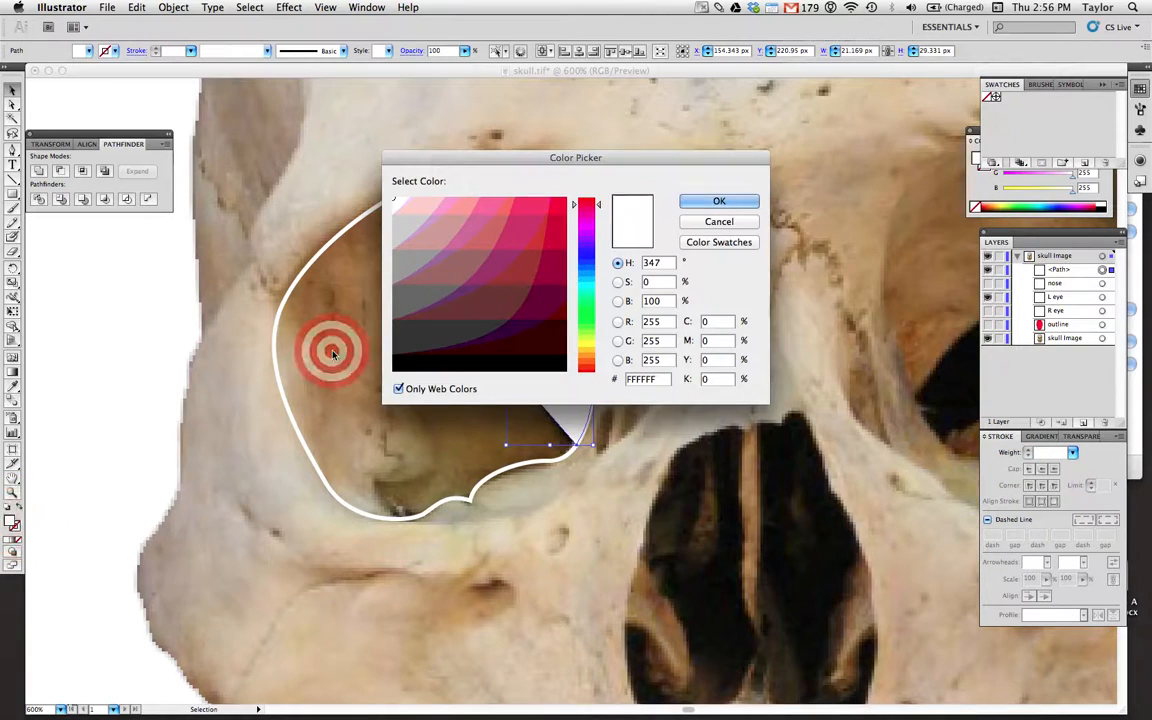
left_click(404, 368)
key("Return")
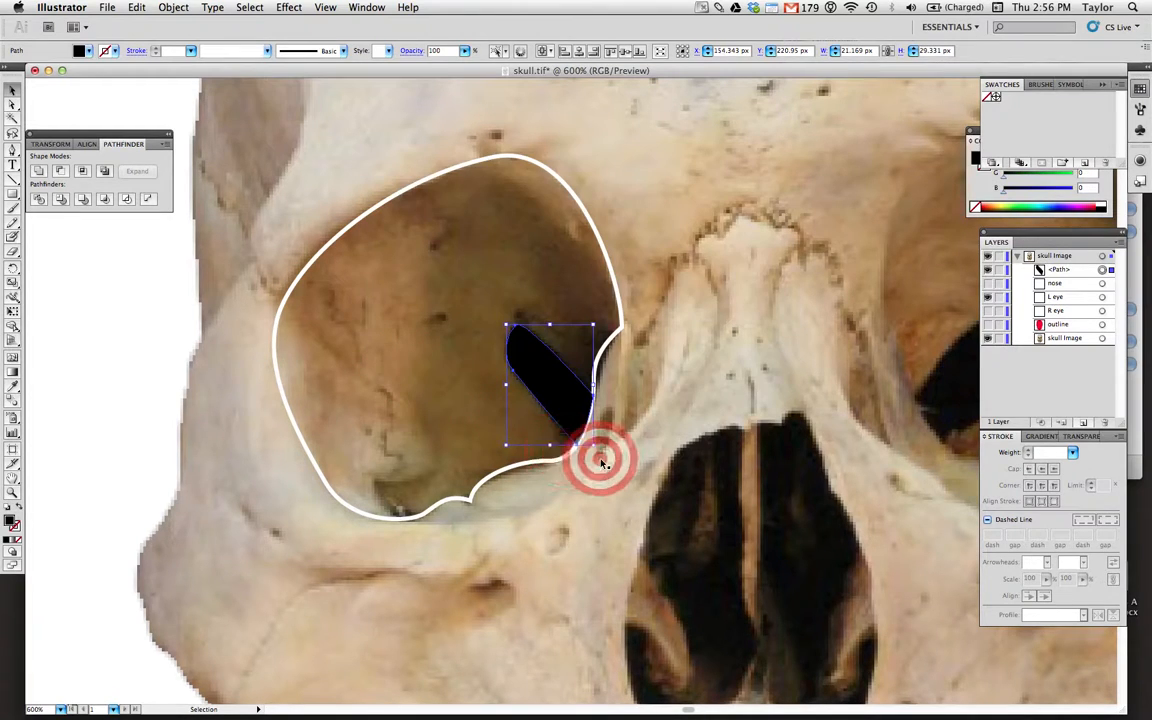
- Swap the L eye path's stroke and fill, and set the fill to light gray with RGB values of 204
left_click(551, 462)
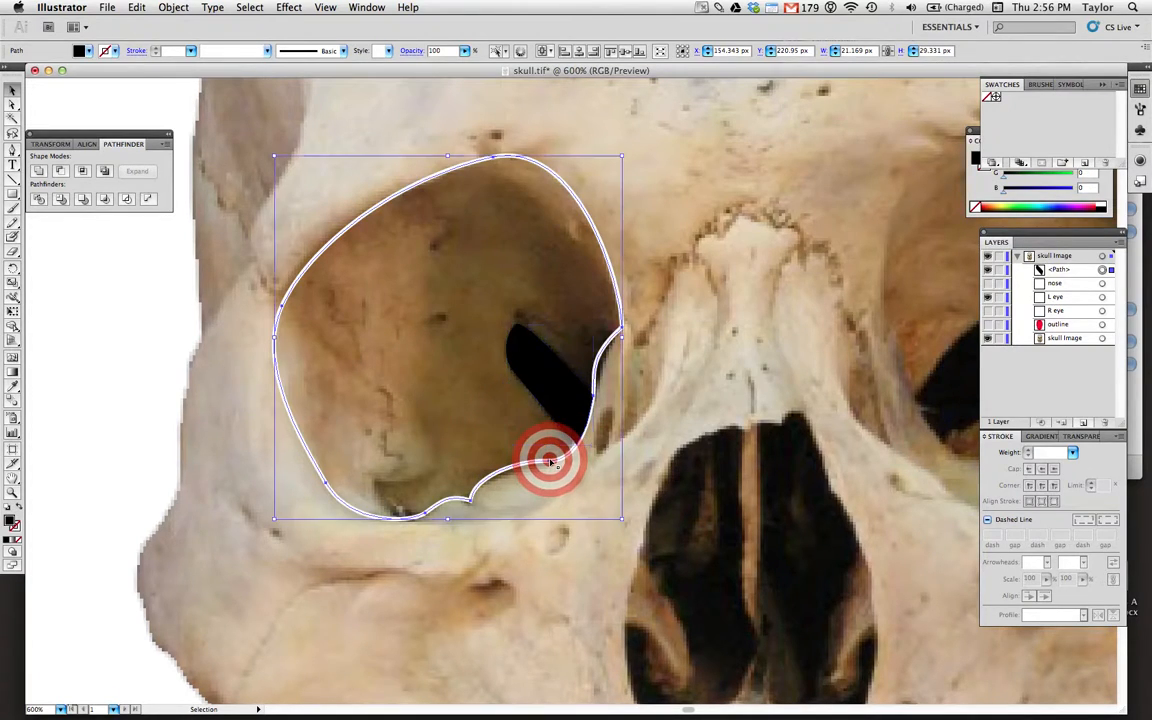
left_click(18, 513)
left_click(126, 387)
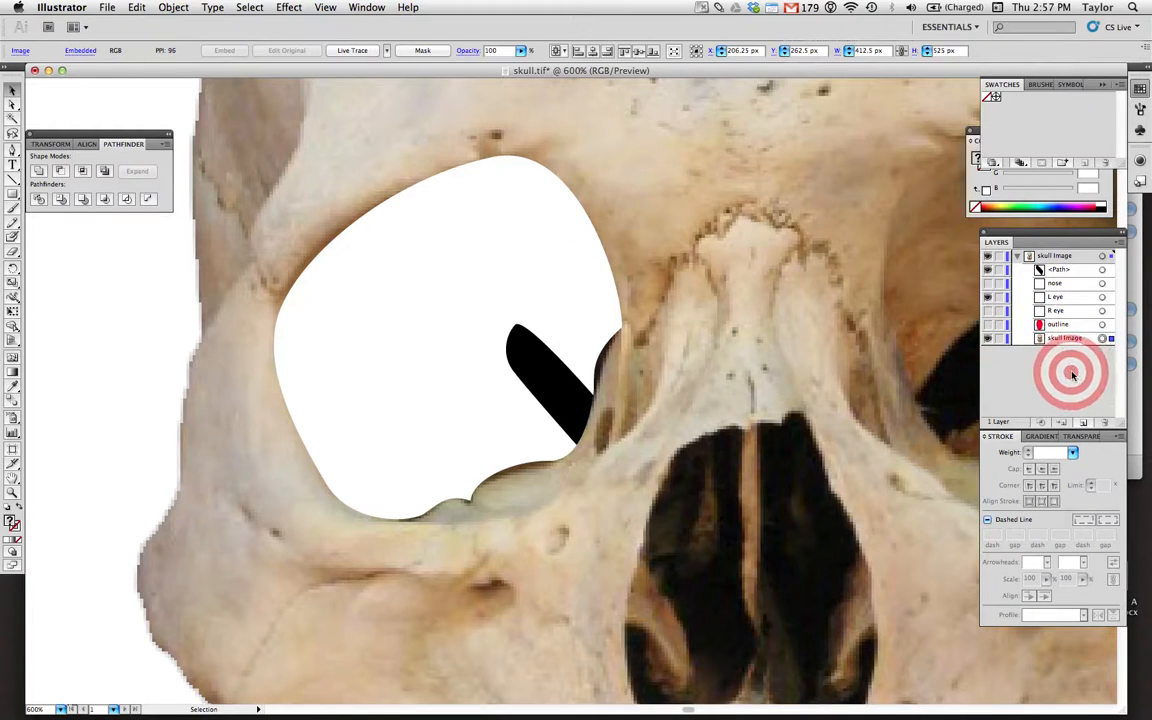
left_click(405, 380)
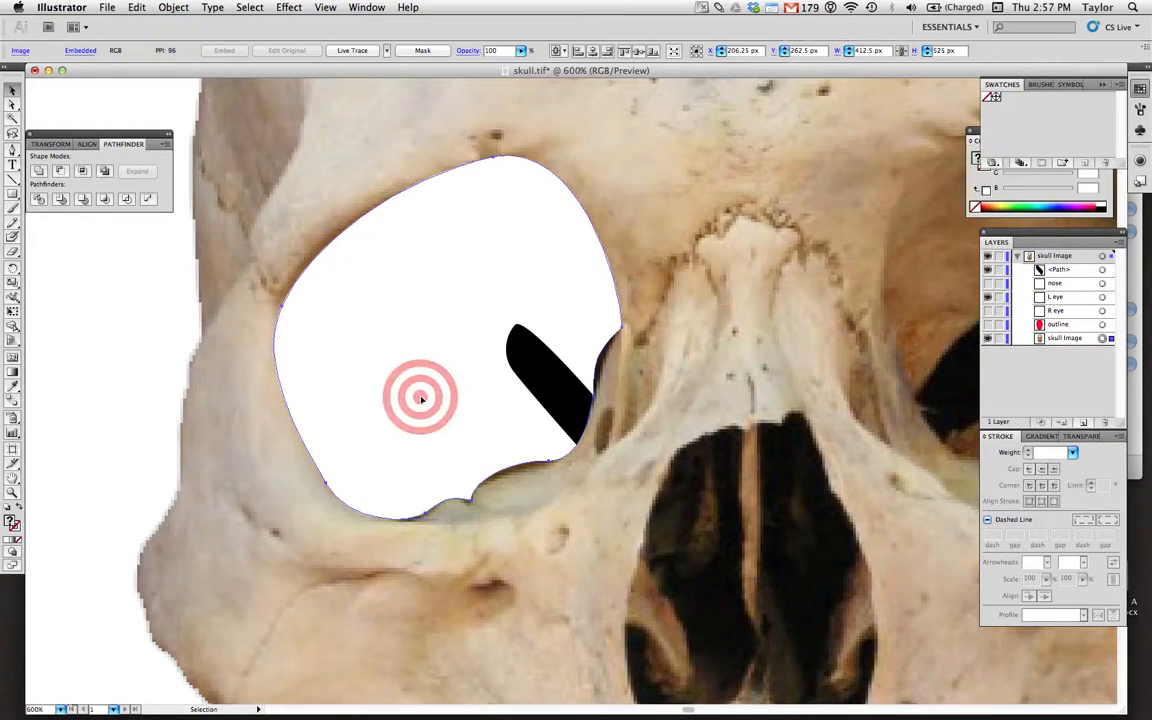
double_click(10, 518)
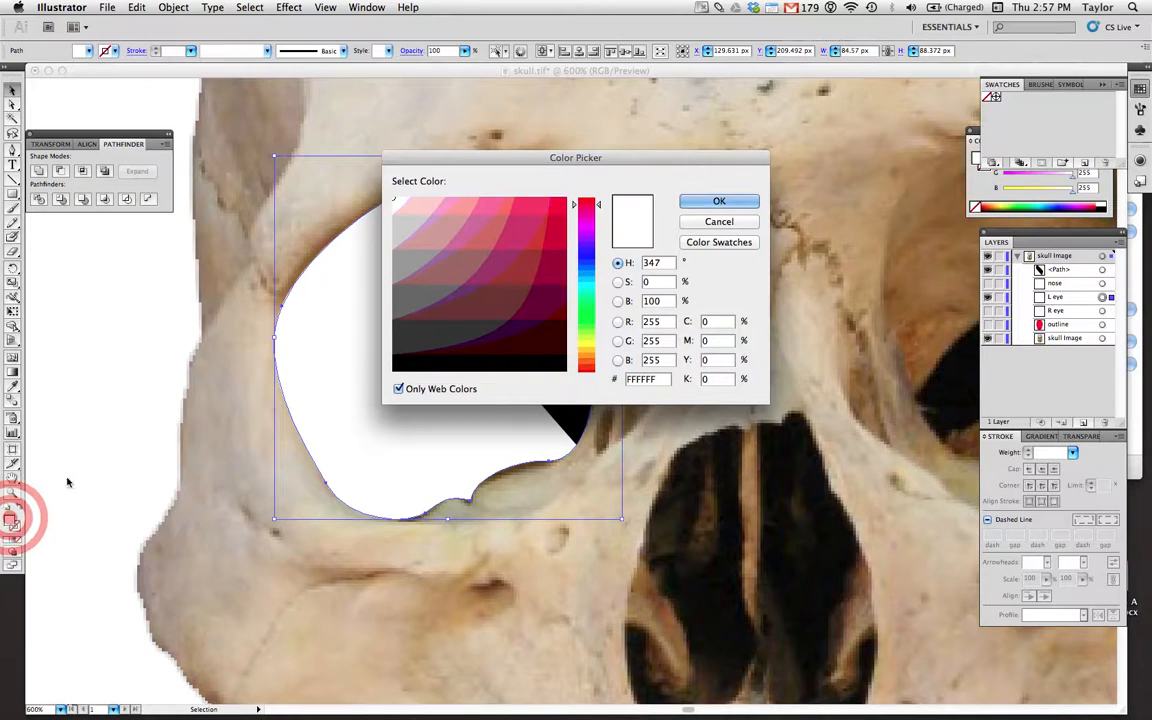
left_click(398, 227)
key("Return")
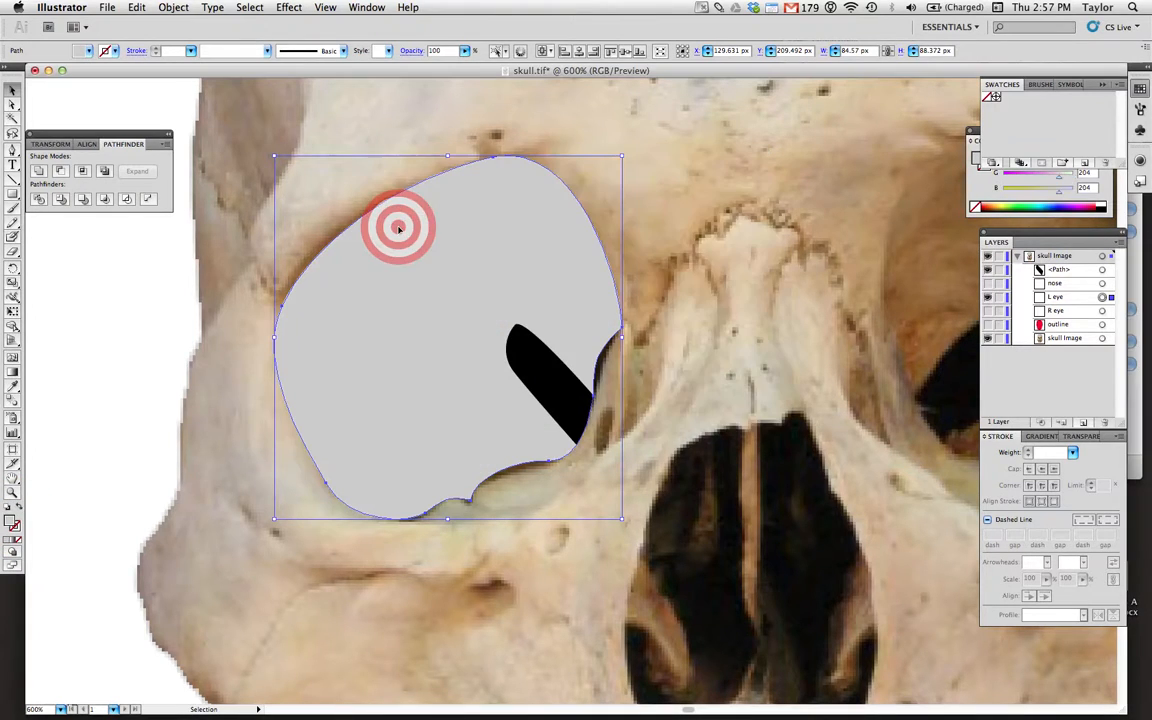
- Hide the skull image to check the black and light gray eye shapes on their own, and show it again
left_click(989, 337)
left_click(705, 427)
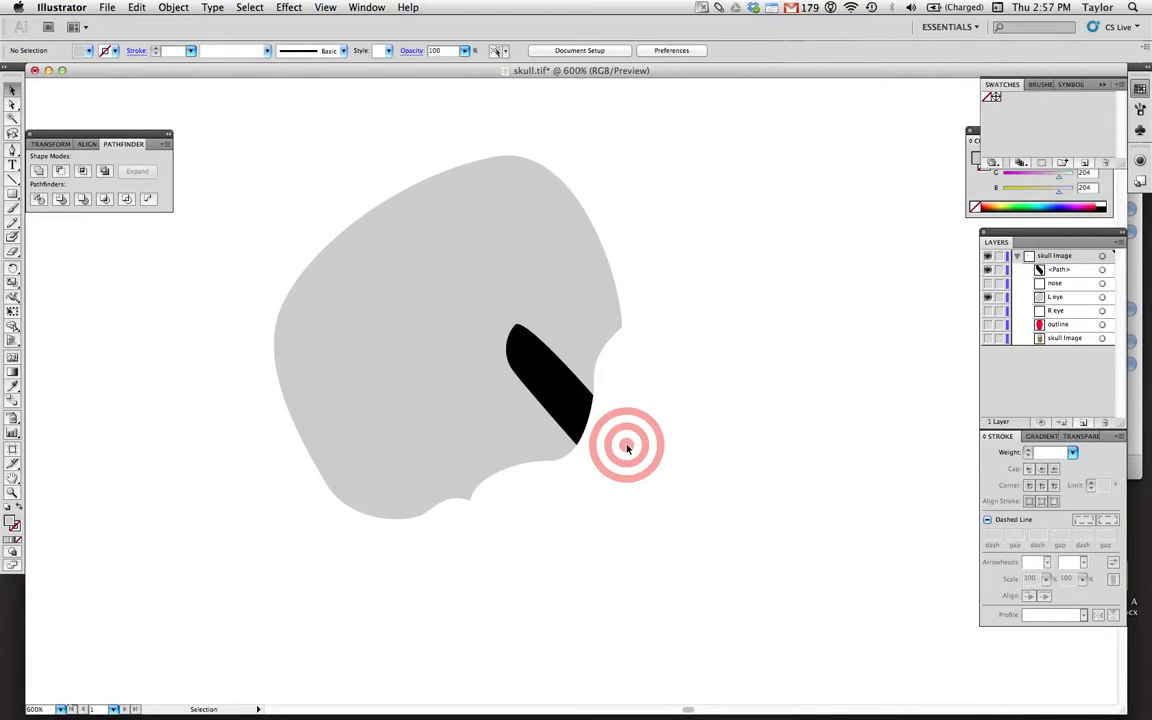
left_click(988, 338)
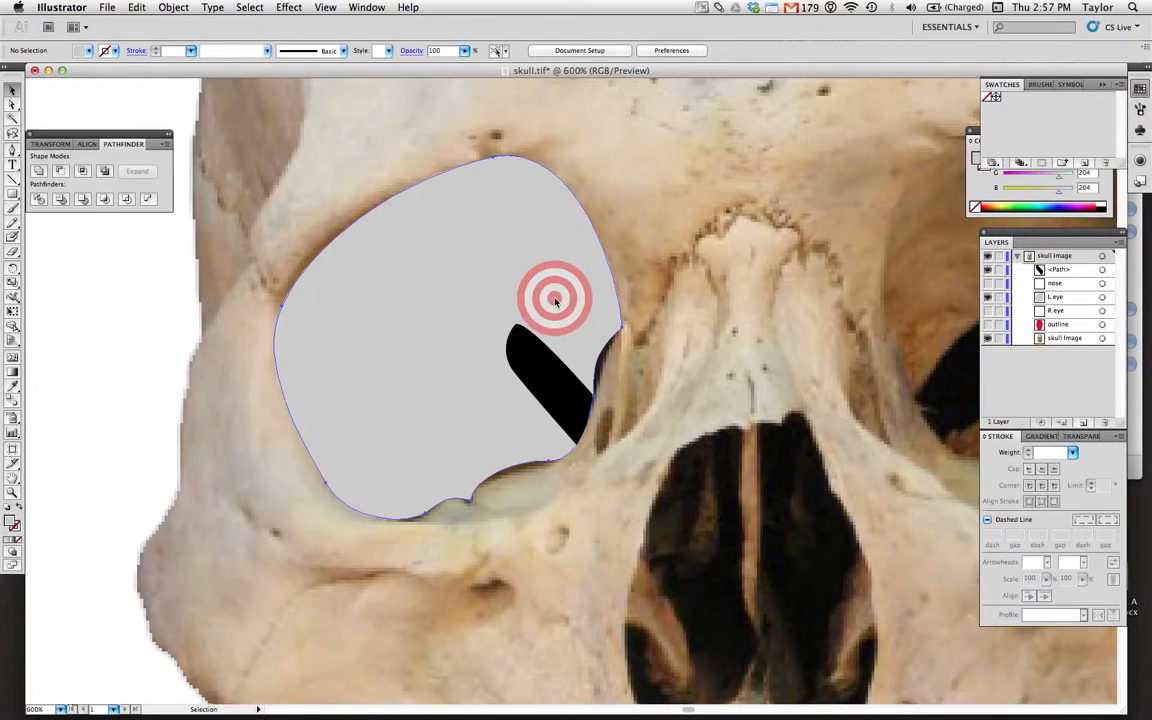
- Swap the L eye to an unfilled outline and draw a closed Pen path around the socket's shadowed area, extending past its inner and lower edges
left_click(556, 296)
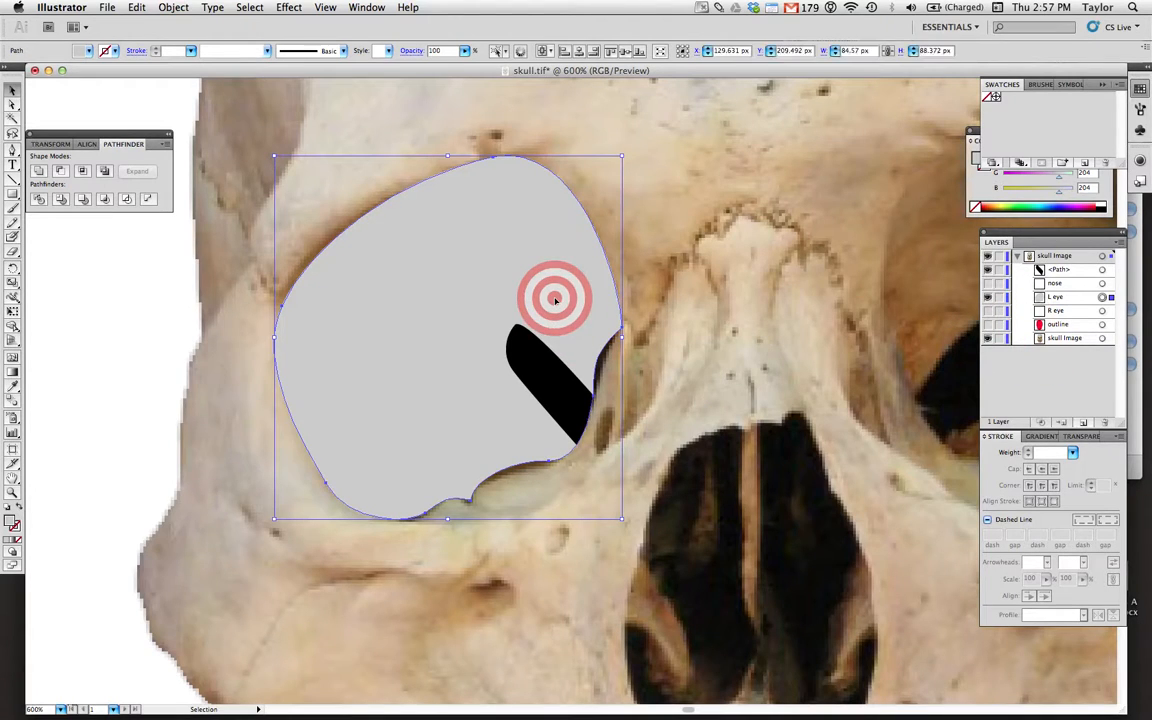
left_click(18, 508)
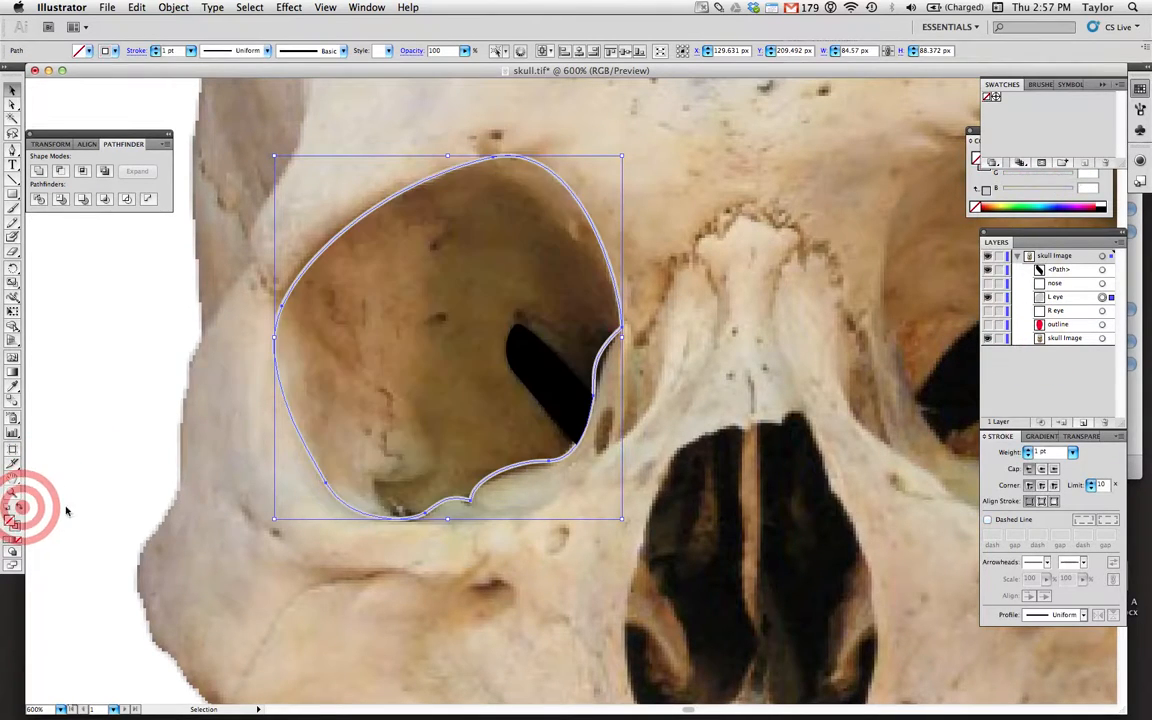
key("p")
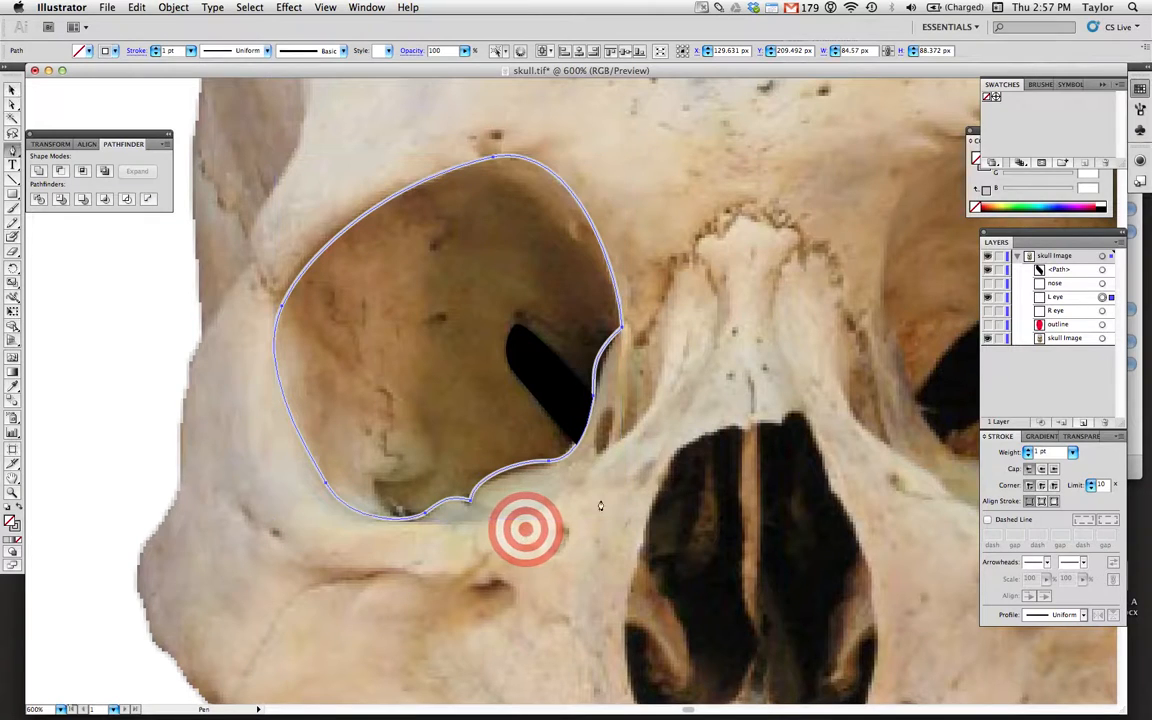
left_click(449, 535)
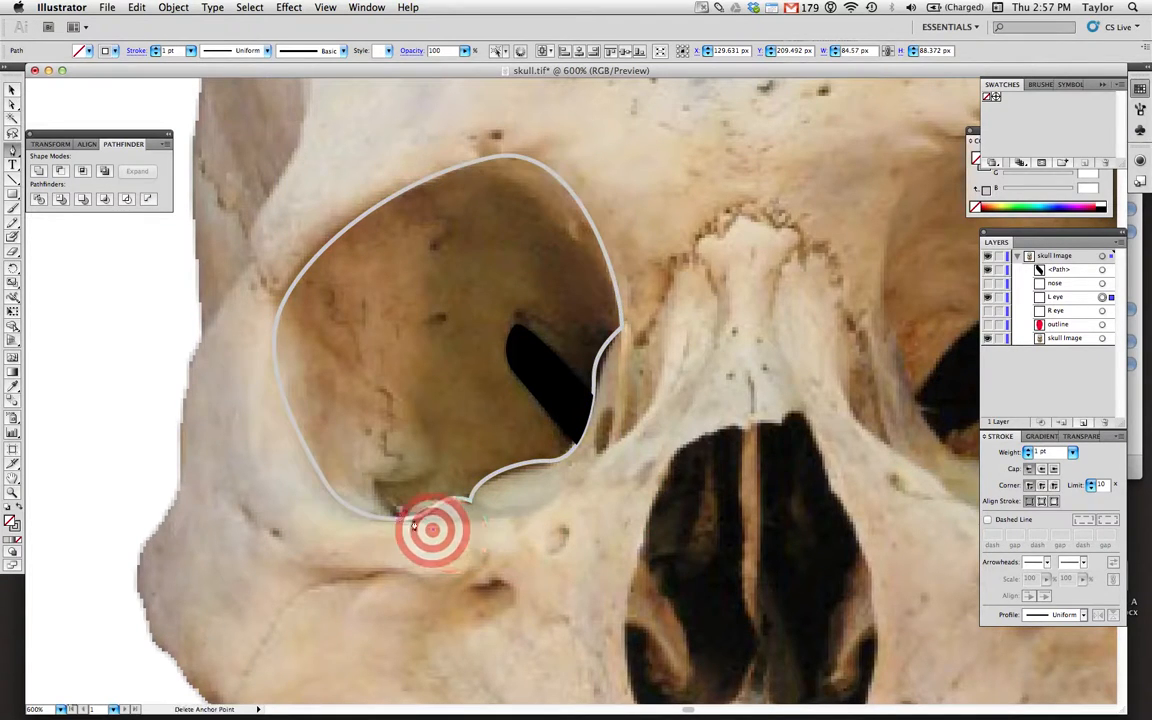
left_click_drag(370, 467, 403, 486)
left_click(437, 450)
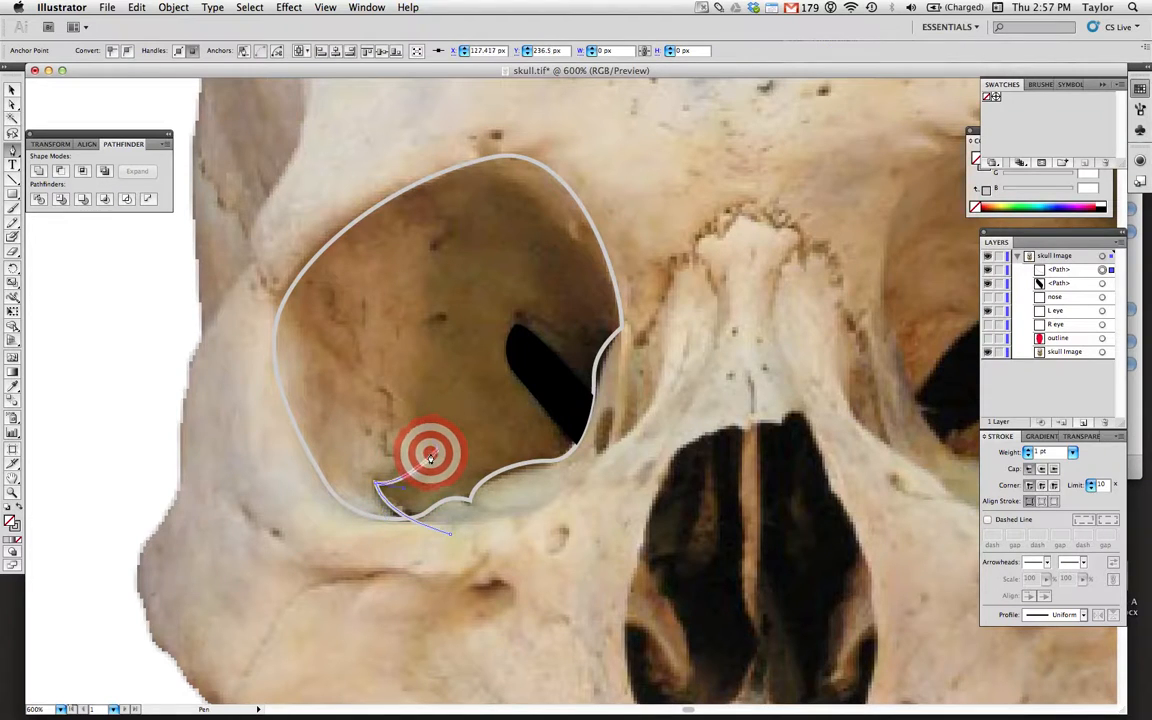
key("super+z")
left_click_drag(446, 457, 566, 180)
left_click_drag(634, 273, 631, 396)
left_click(592, 470)
left_click(514, 499)
left_click(451, 535)
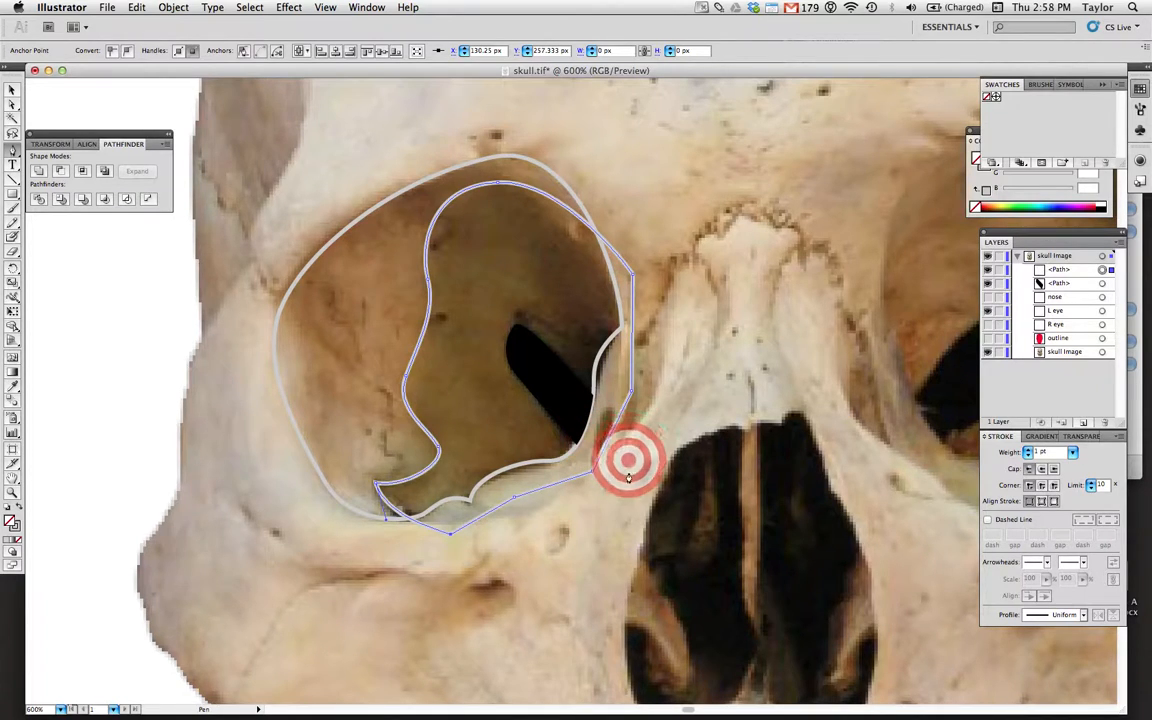
- Copy the L eye path and paste the duplicate in front
key("v")
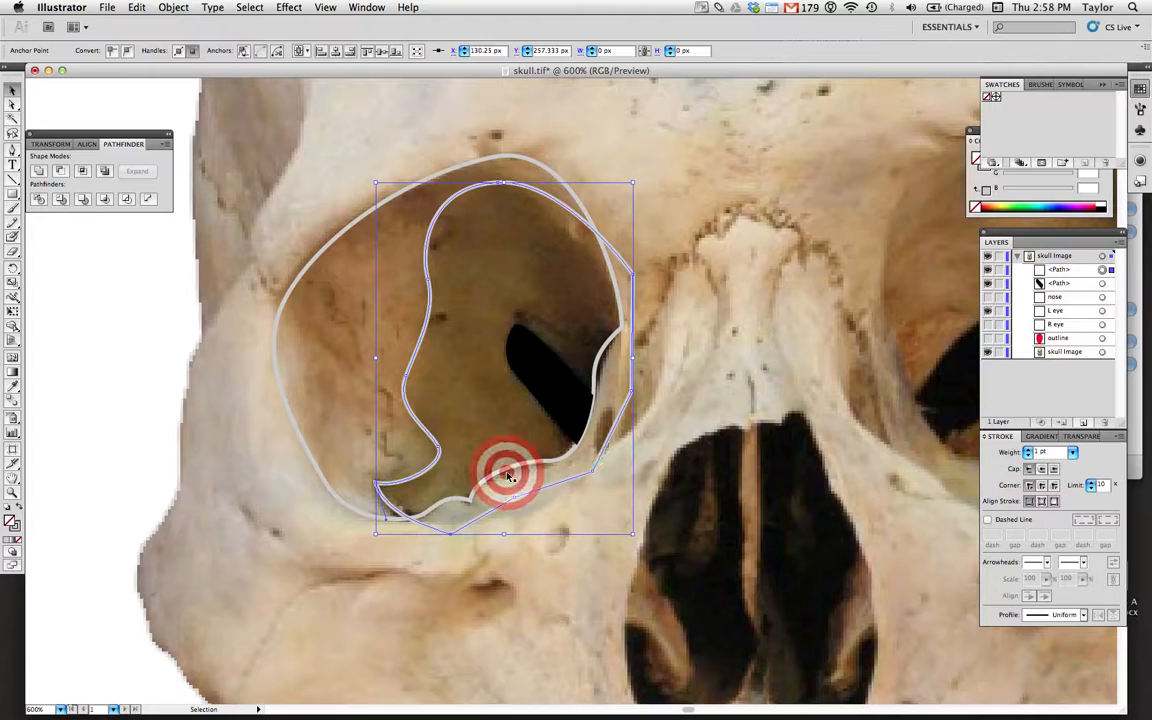
left_click(307, 523)
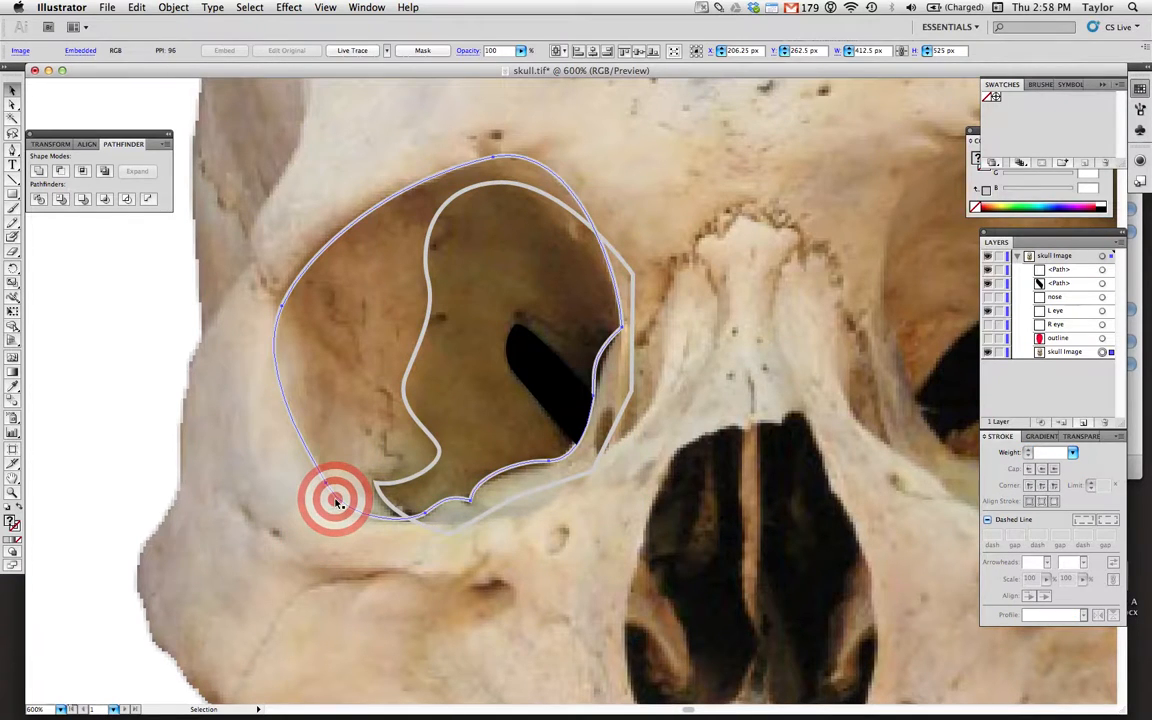
left_click(337, 502)
left_click(173, 7)
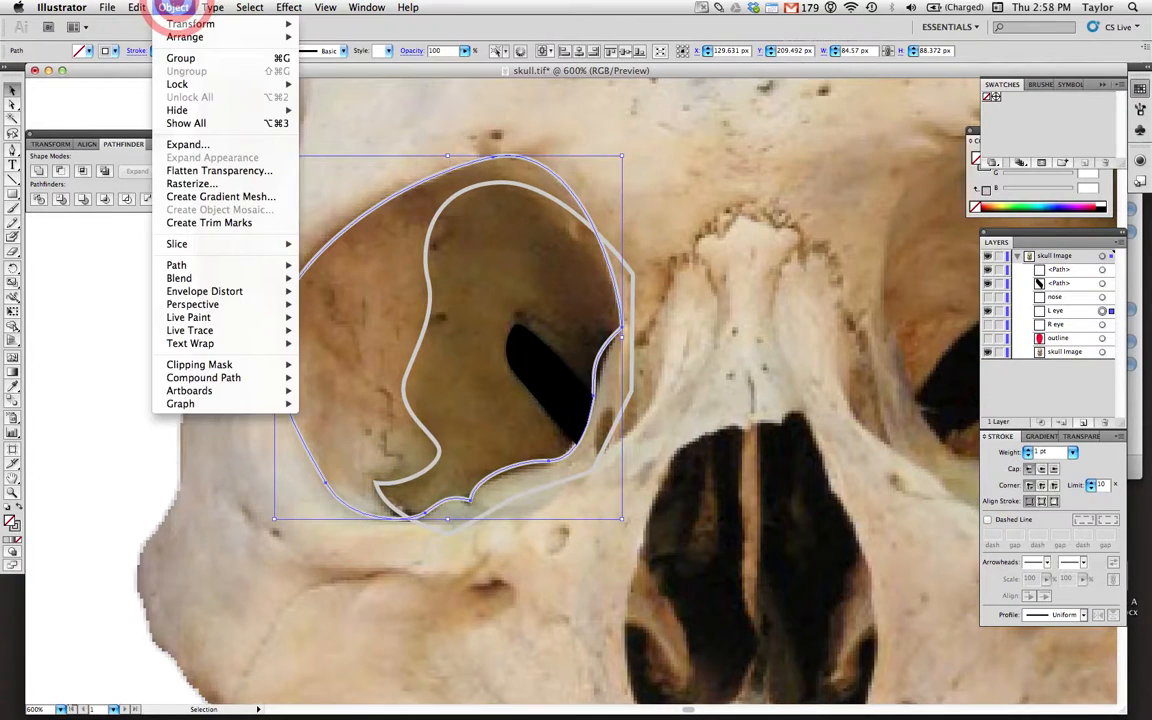
left_click(137, 8)
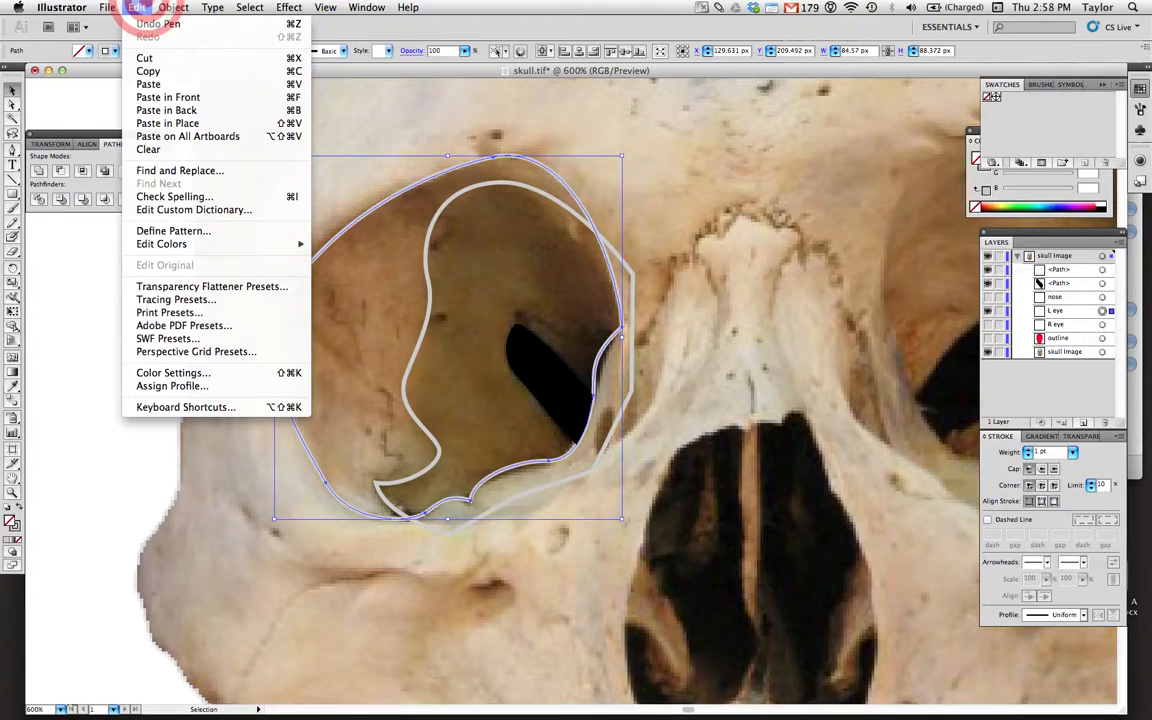
left_click(150, 72)
left_click(148, 7)
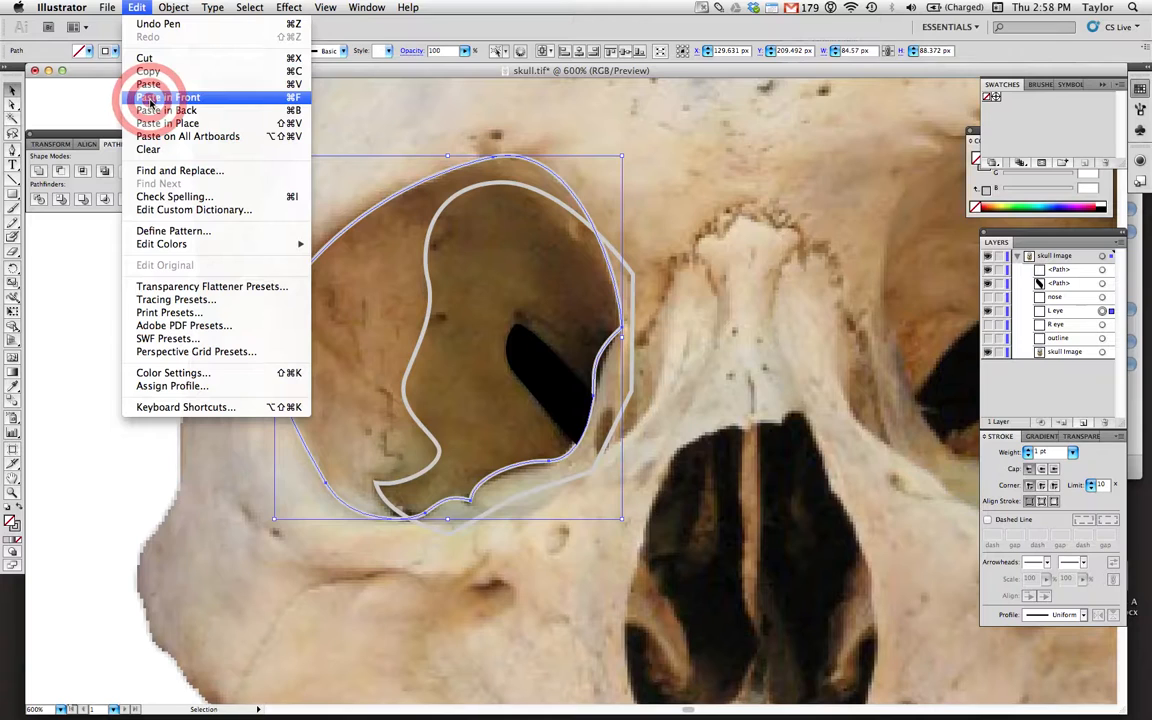
left_click(150, 97)
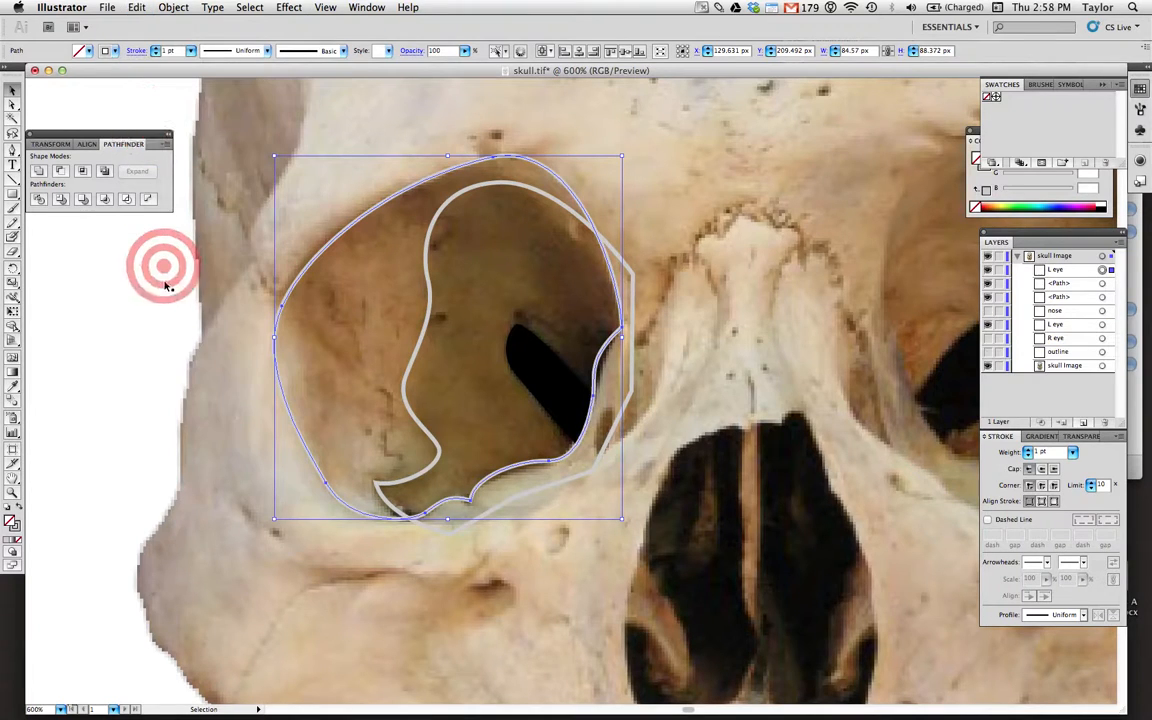
- Intersect the duplicate L eye path with the shadow path using Pathfinder, keeping only their overlapping area
left_click(163, 278)
left_click(336, 272)
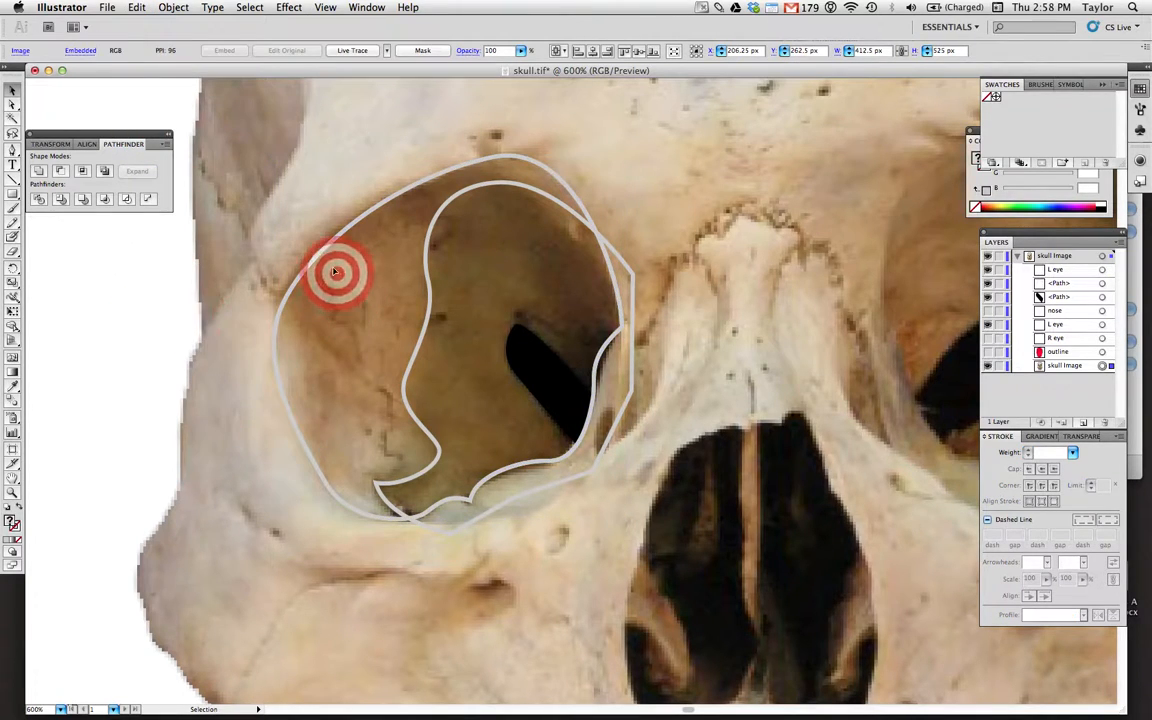
left_click(325, 257)
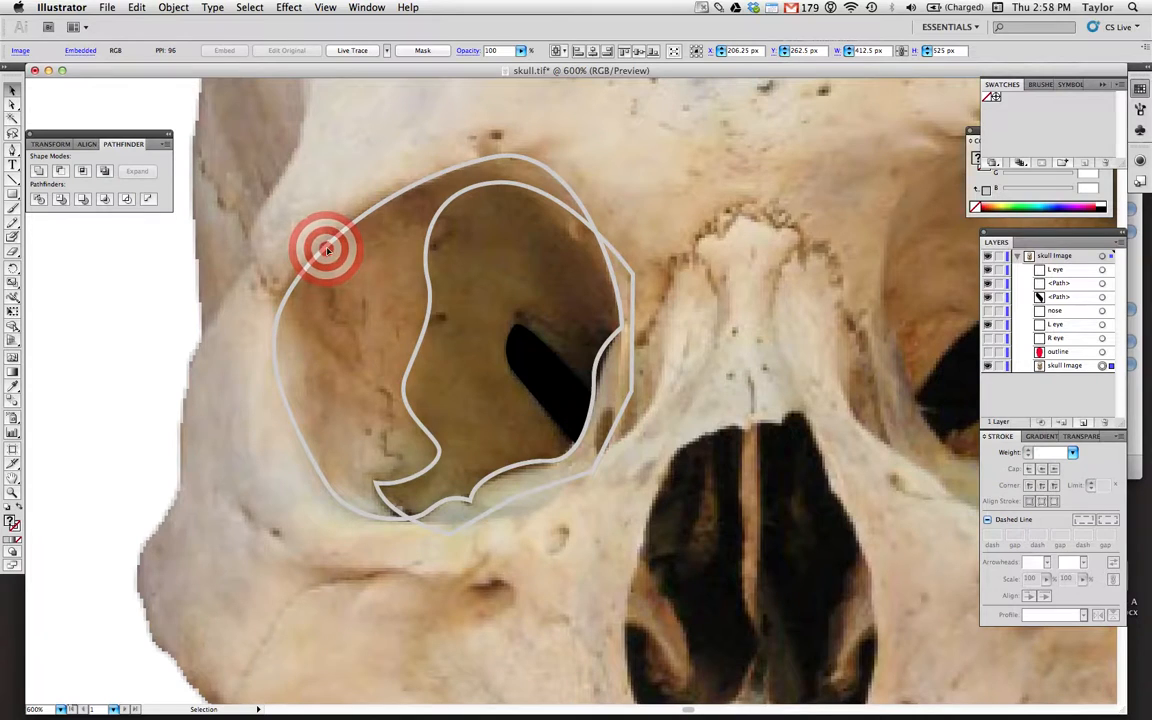
left_click(323, 249)
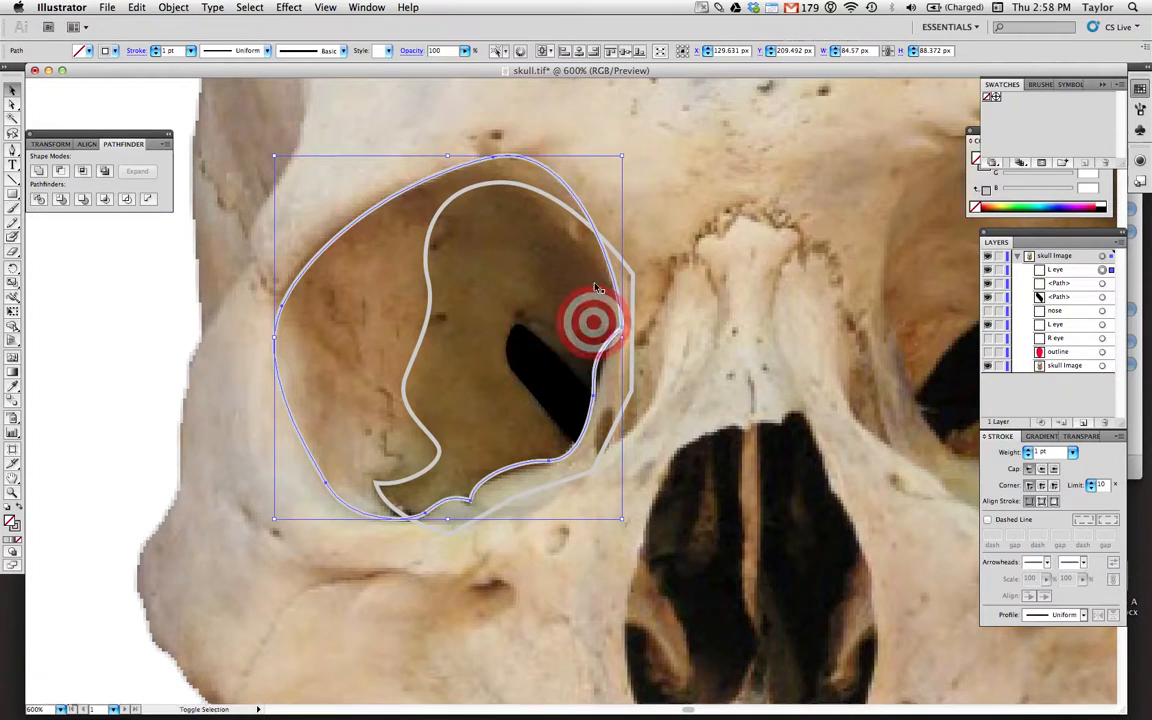
left_click(566, 208, "shift")
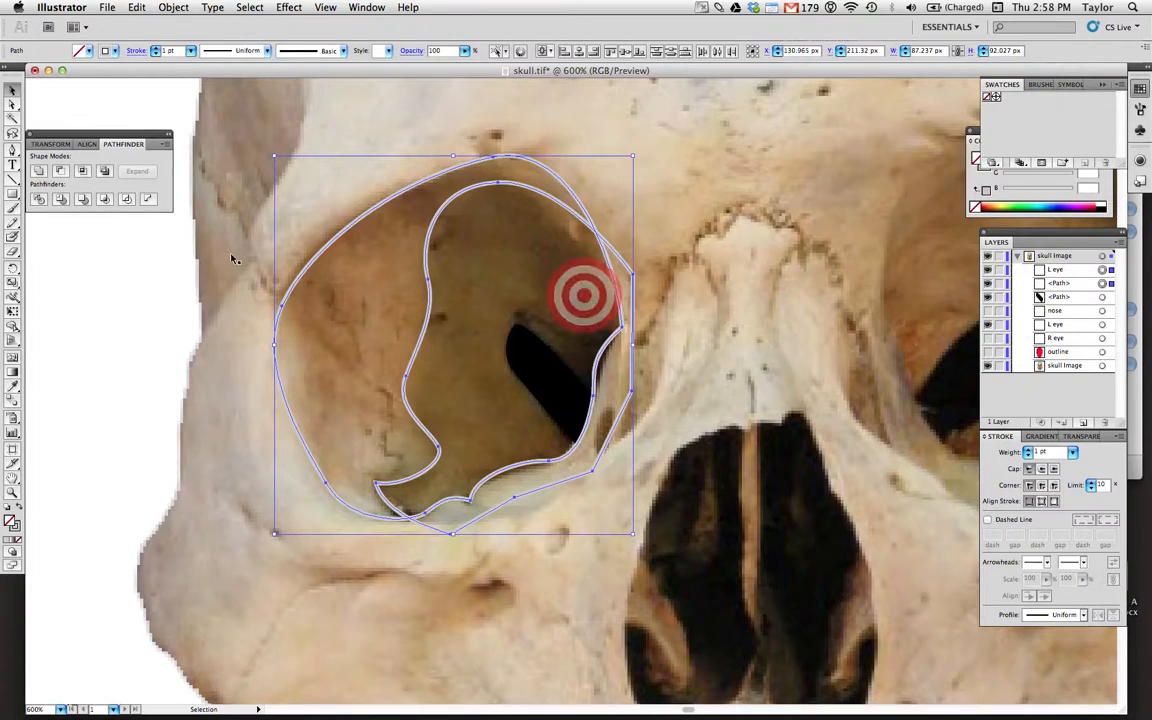
left_click(83, 172)
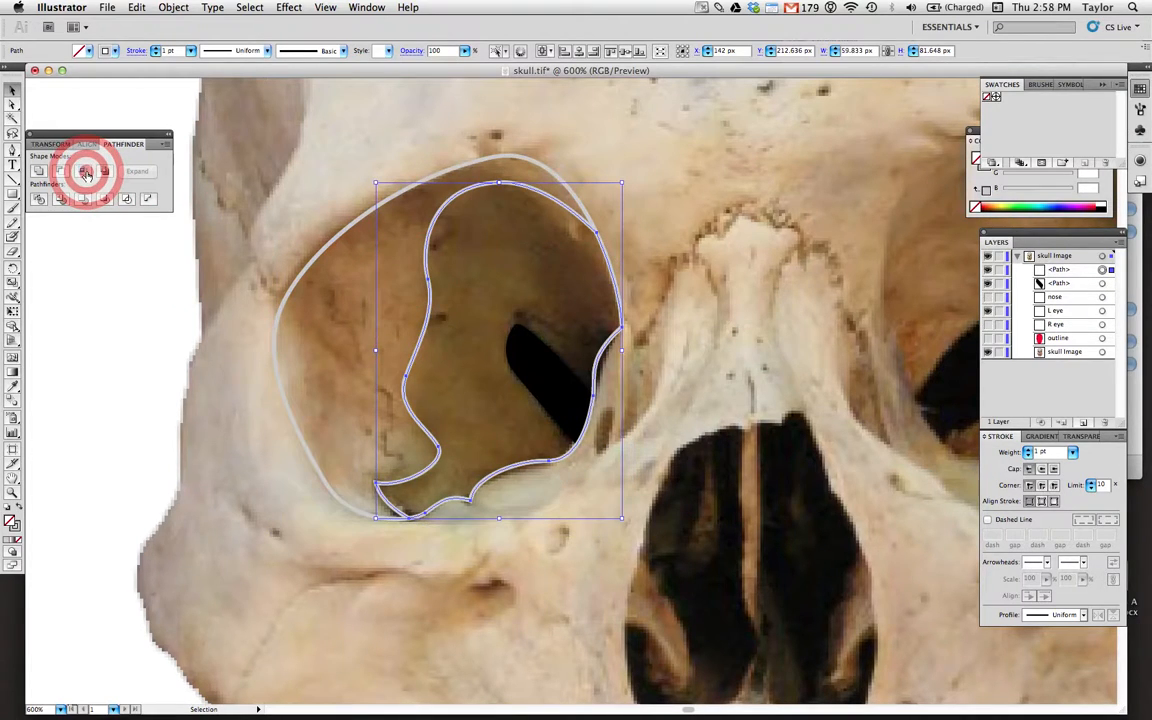
- Swap the trimmed shadow shape's stroke and fill, and set the fill to medium gray 999999
left_click(19, 508)
double_click(15, 512)
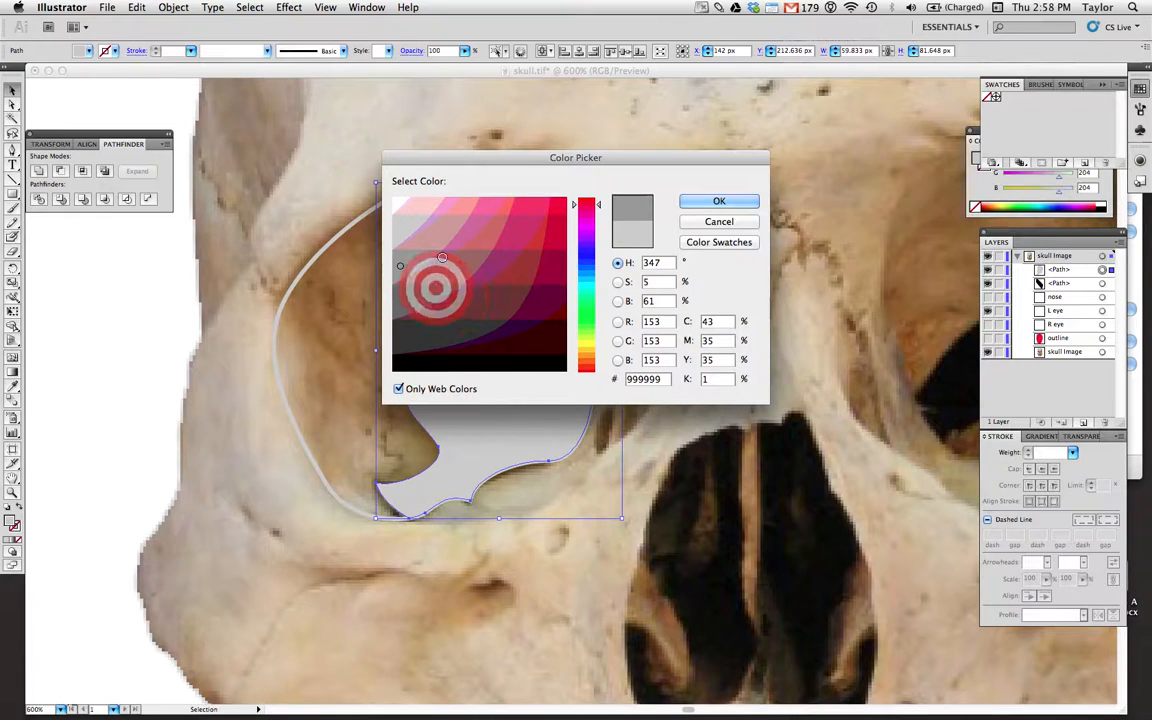
left_click(422, 391)
left_click(422, 391)
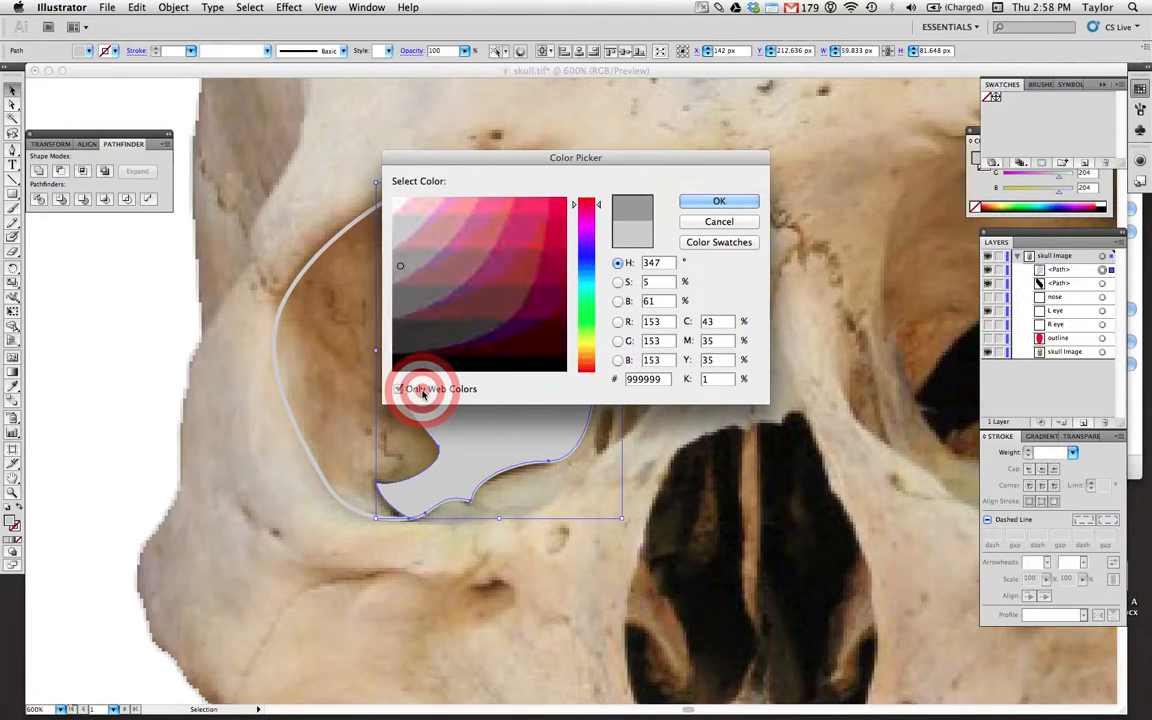
left_click(712, 204)
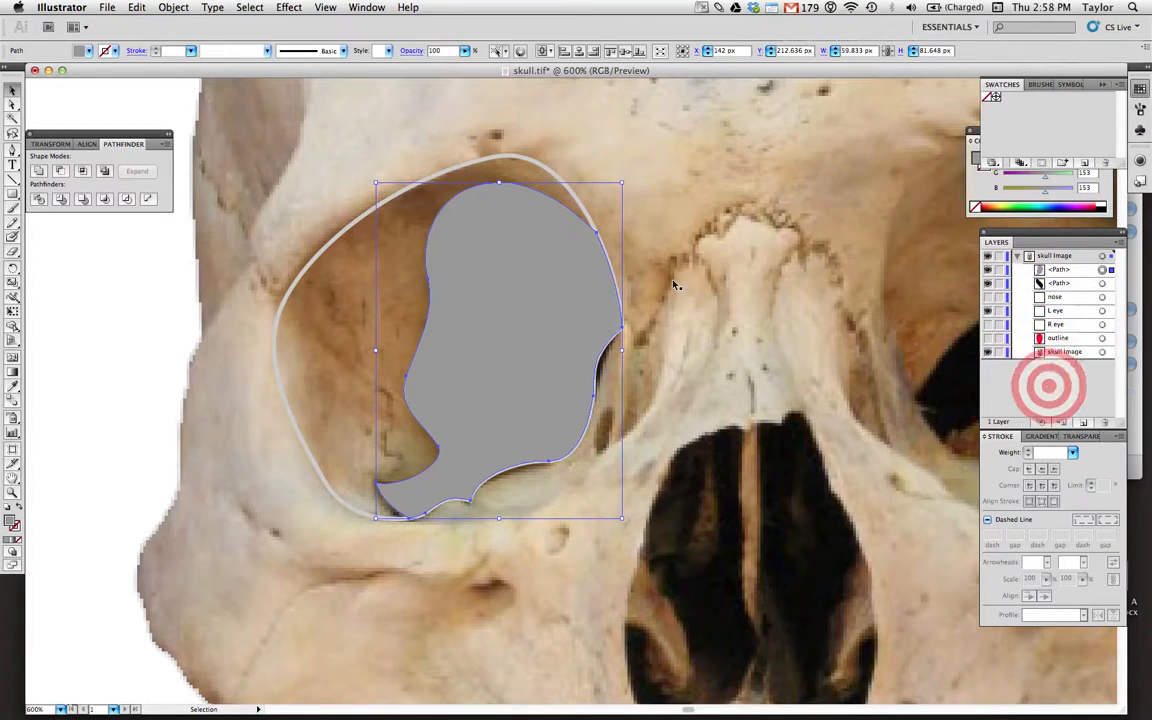
- Swap the L eye outline back to its light gray fill and move the black opening's path above the gray shadow shape in the stacking order
left_click(555, 174)
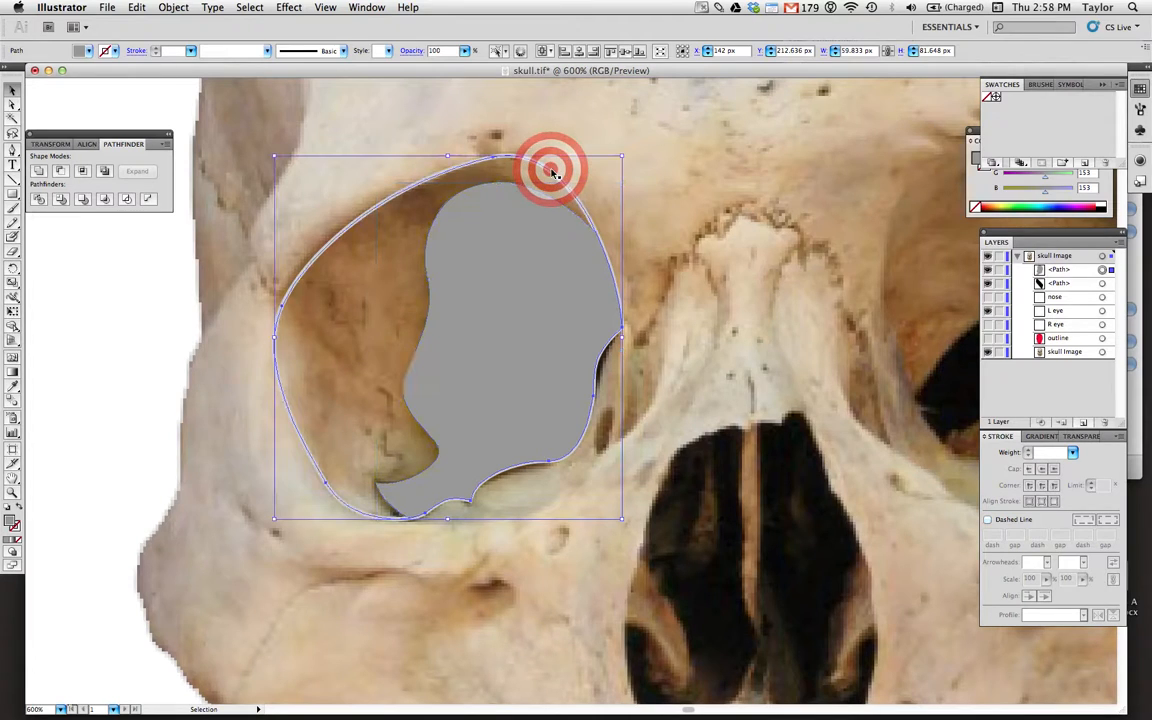
left_click(15, 508)
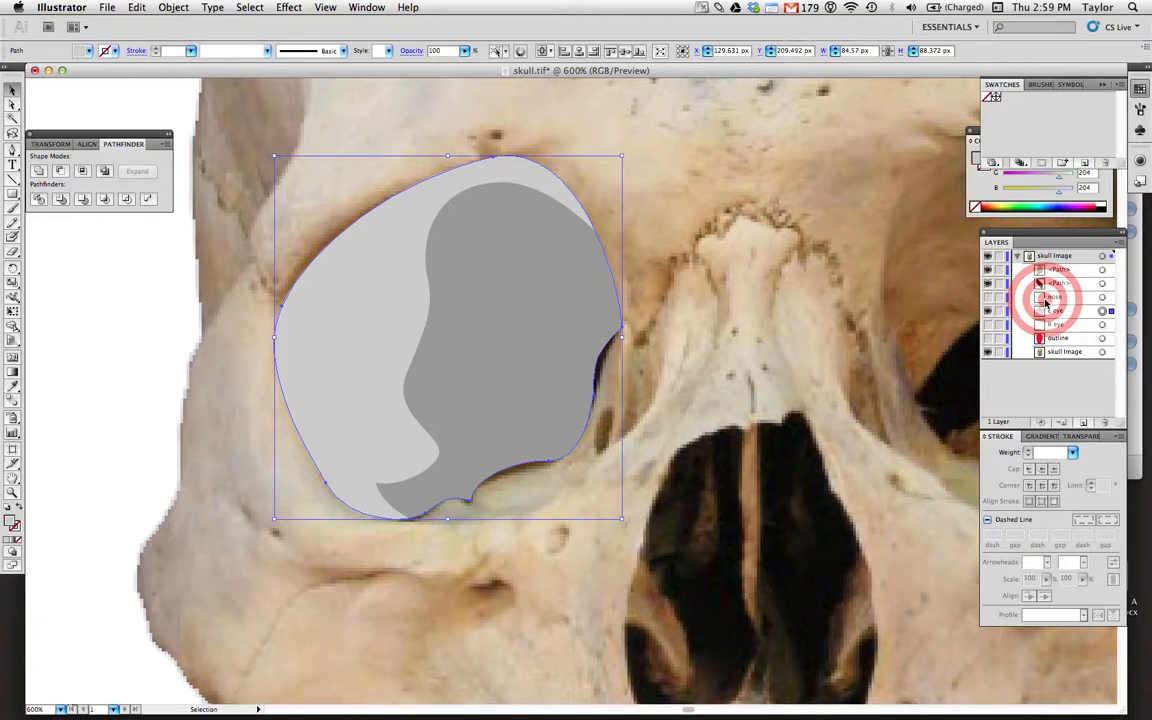
key("alt+super+equal")
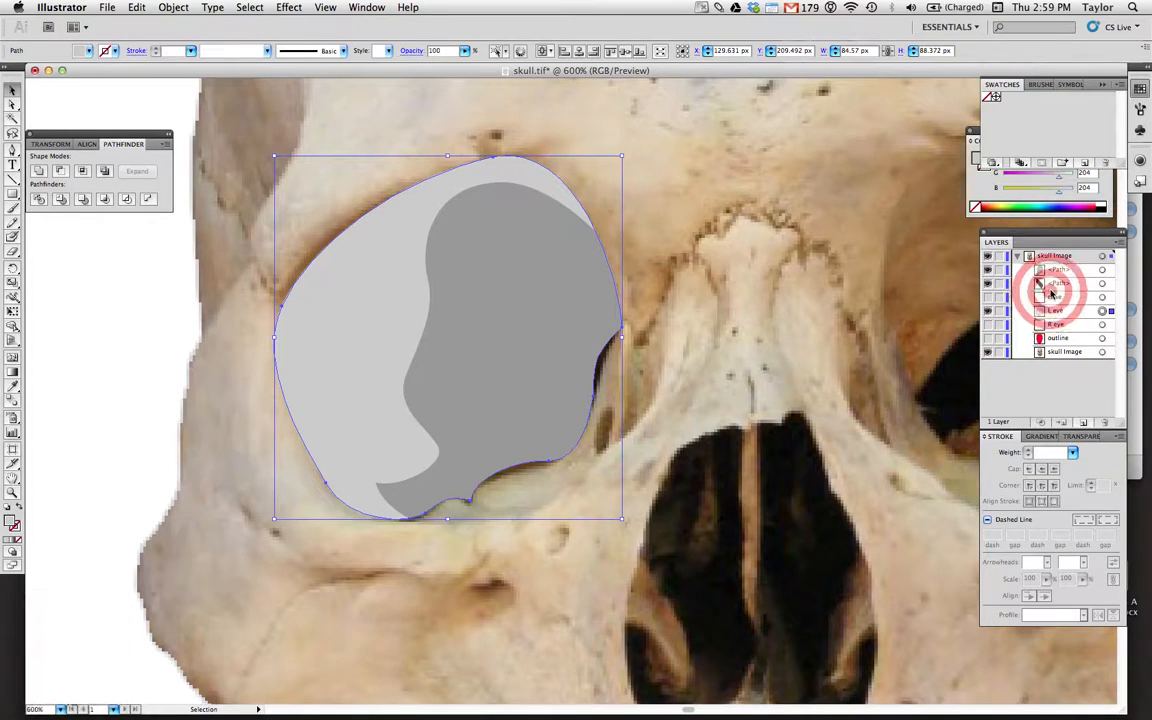
left_click_drag(1055, 283, 1056, 270)
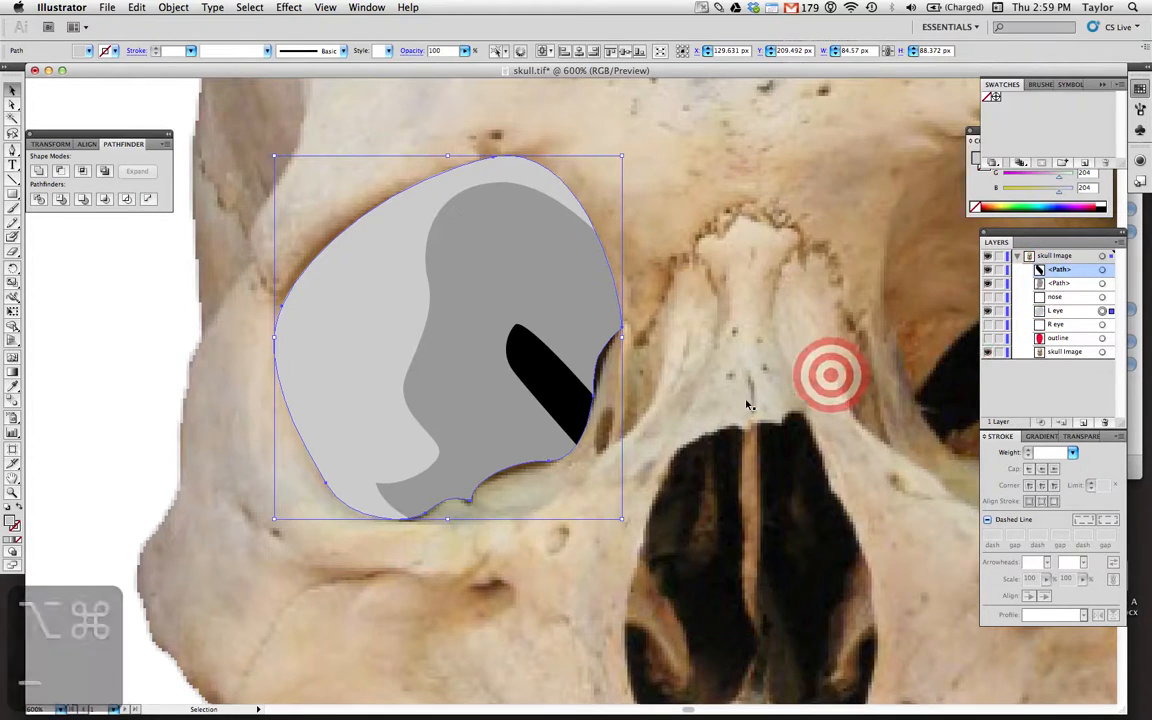
- Hide the skull image so only the layered L eye shapes are shown
left_click(988, 352)
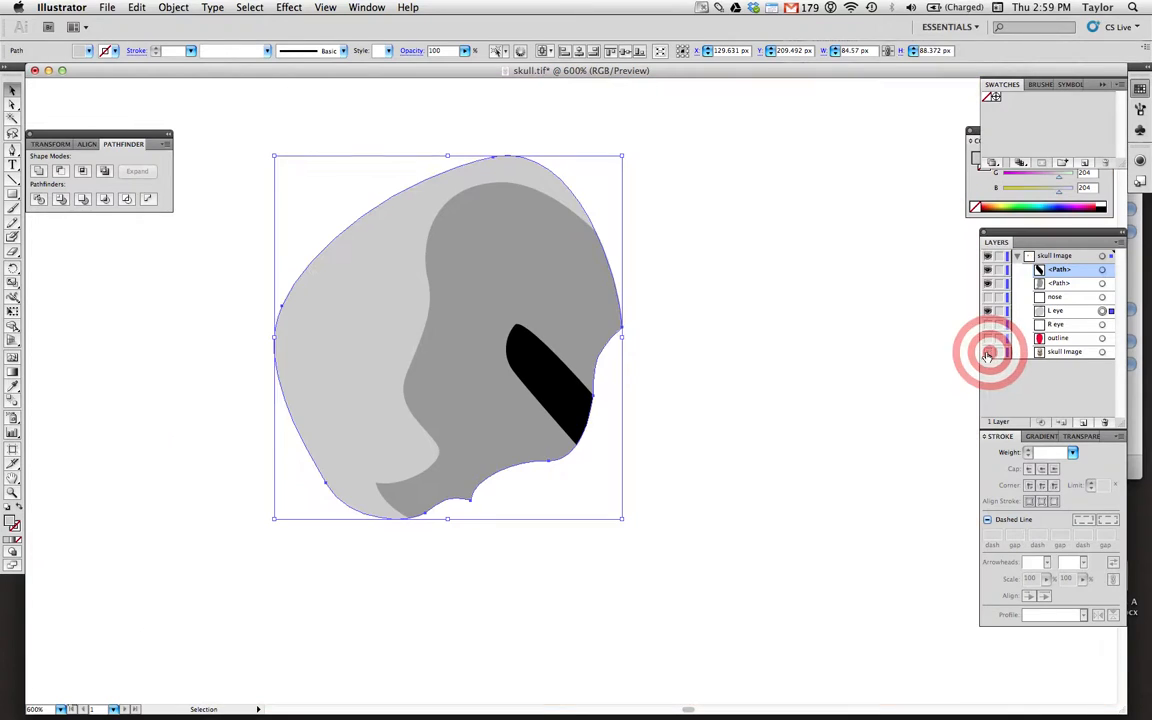
key("z")
left_click(708, 415, "alt")
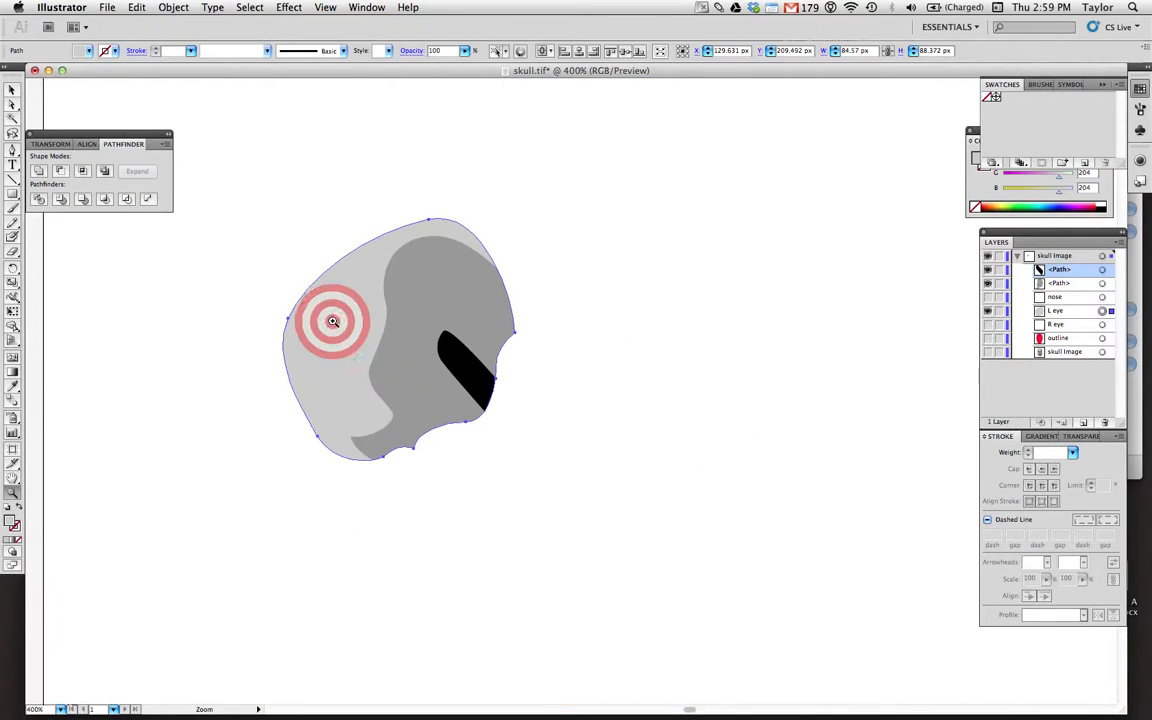
left_click(12, 90)
left_click(374, 156)
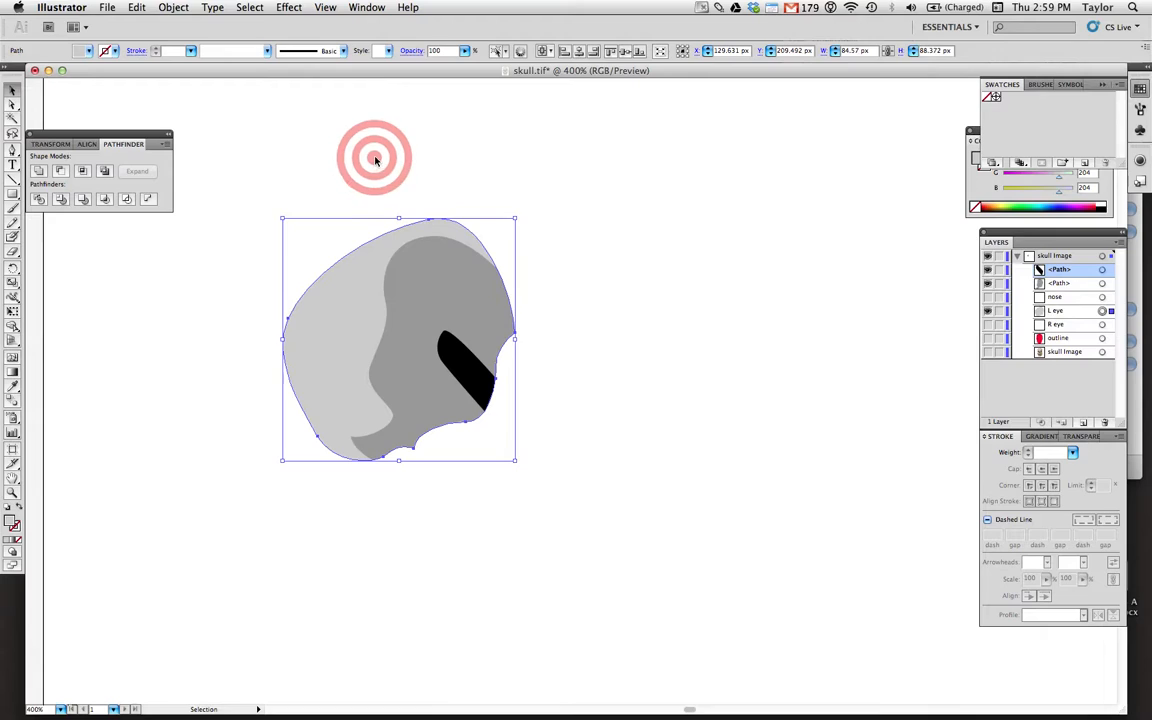